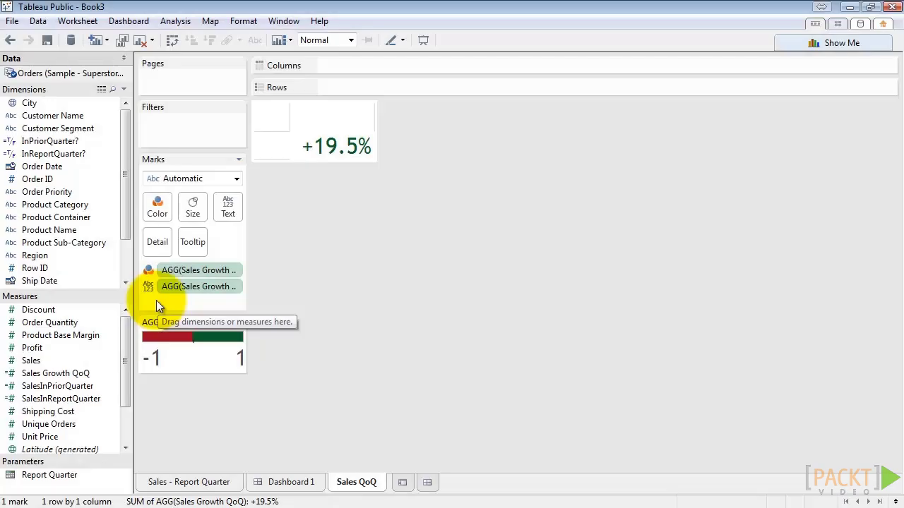
On a new worksheet, plot SalesInReportQuarter bars by Product Category and Product Sub-Category
{"action": "left_click", "coordinate": [403, 483]}
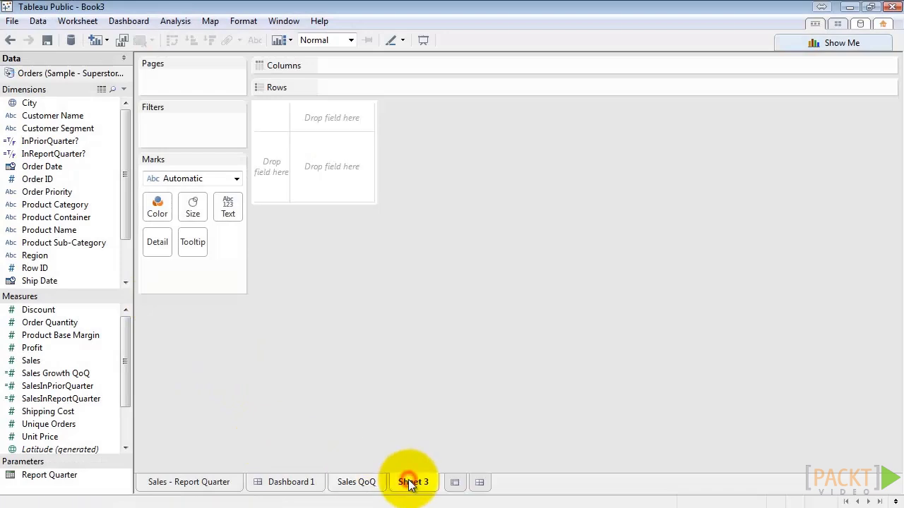
{"action": "left_click_drag", "start_coordinate": [72, 205], "coordinate": [323, 97]}
{"action": "left_click", "coordinate": [74, 244]}
{"action": "left_click_drag", "start_coordinate": [75, 246], "coordinate": [446, 87]}
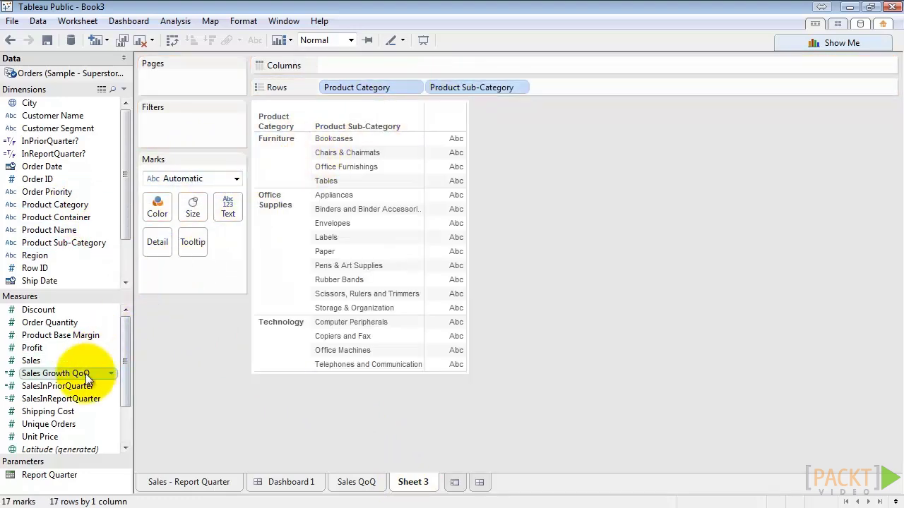
{"action": "left_click_drag", "start_coordinate": [84, 401], "coordinate": [338, 62]}
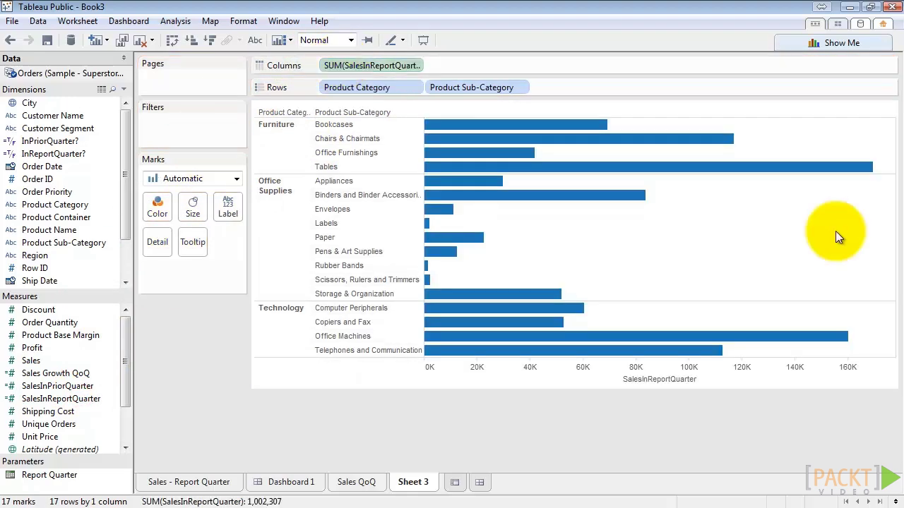
Toggle the Show Me chart suggestions on and off, then narrow the chart view
{"action": "left_click", "coordinate": [836, 41]}
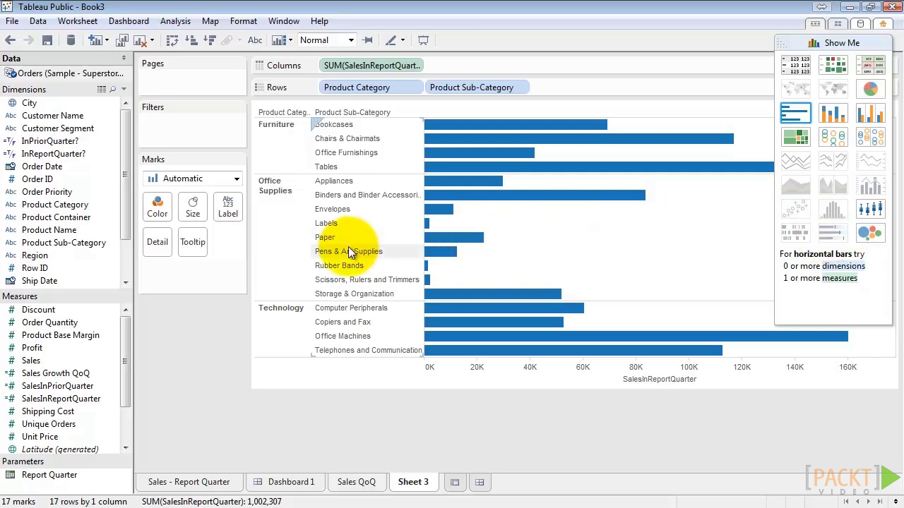
{"action": "left_click", "coordinate": [844, 42]}
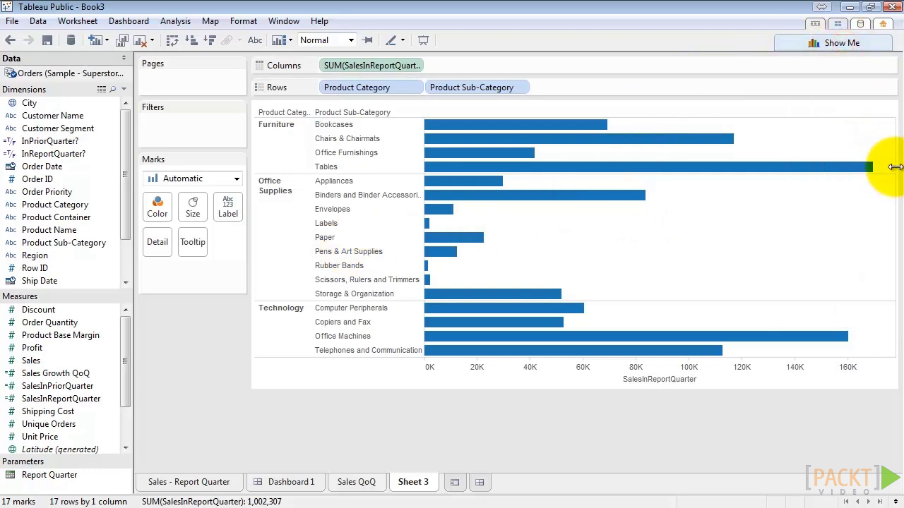
{"action": "left_click_drag", "start_coordinate": [895, 166], "coordinate": [659, 179]}
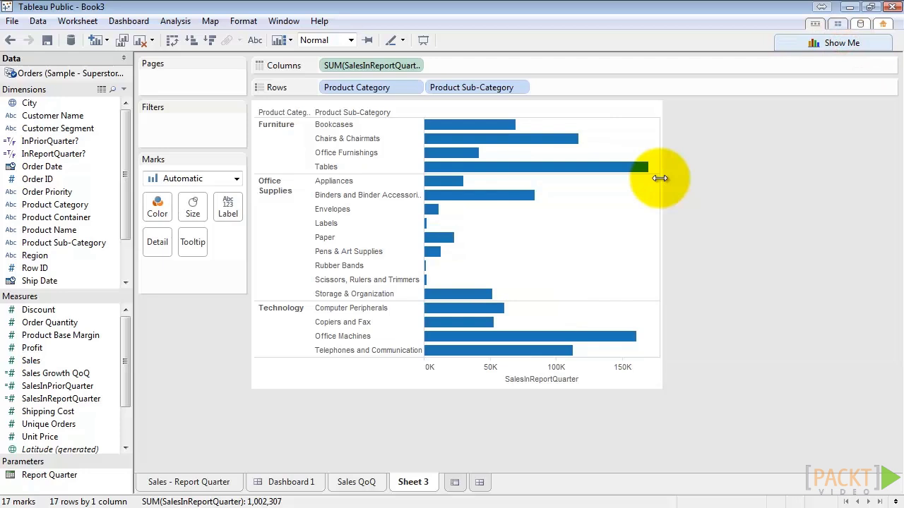
Sort Product Category descending by summed SalesInReportQuarter
{"action": "left_click", "coordinate": [418, 86]}
{"action": "left_click", "coordinate": [388, 142]}
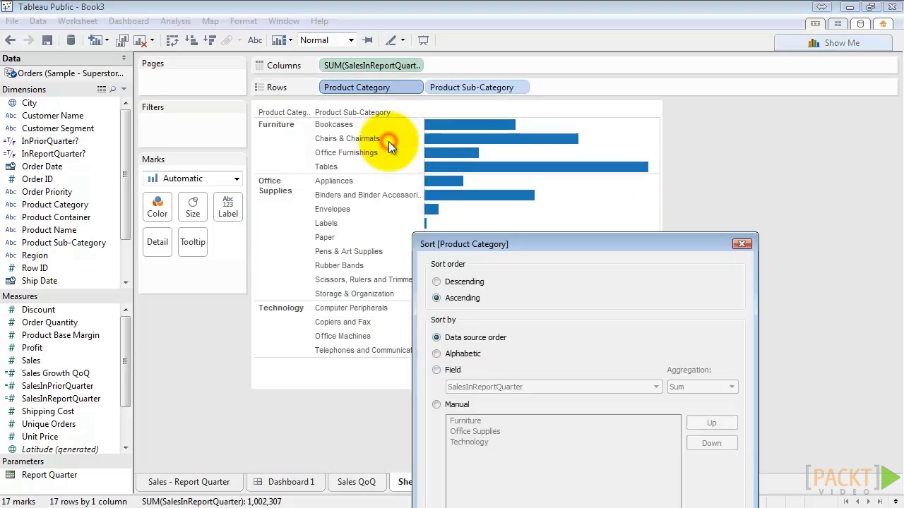
{"action": "left_click_drag", "start_coordinate": [508, 244], "coordinate": [533, 61]}
{"action": "left_click", "coordinate": [493, 101]}
{"action": "left_click", "coordinate": [479, 188]}
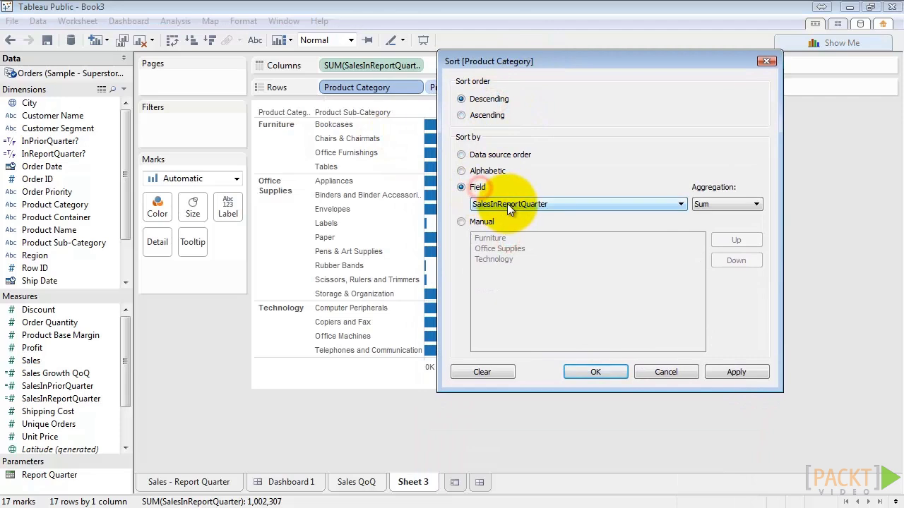
{"action": "left_click", "coordinate": [738, 370]}
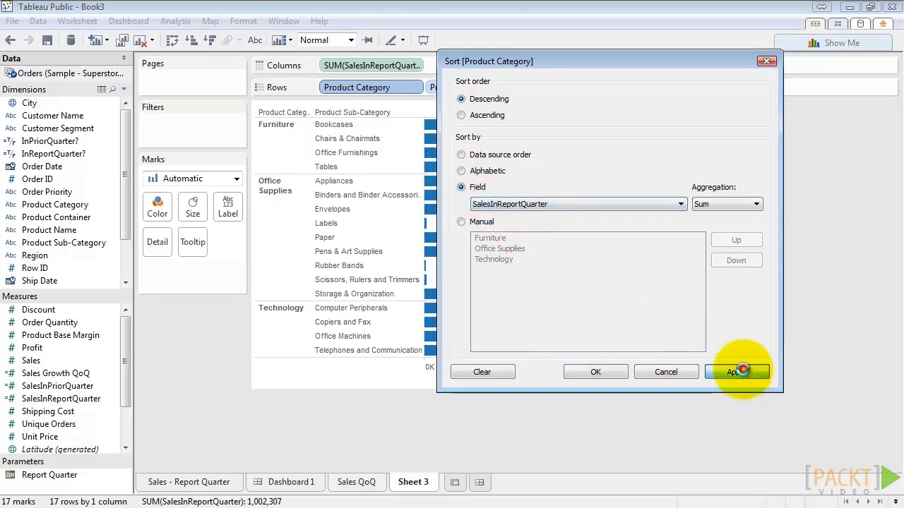
{"action": "left_click", "coordinate": [601, 373]}
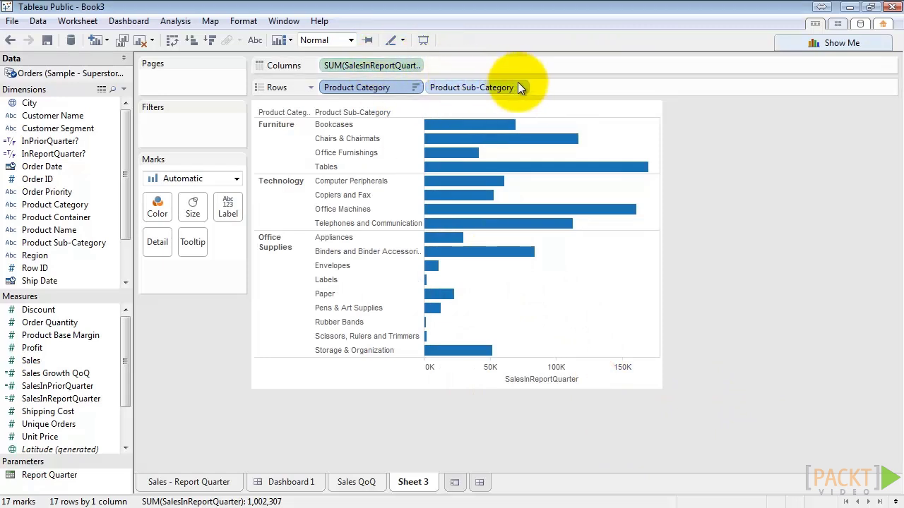
Sort Product Sub-Category descending by summed SalesInReportQuarter
{"action": "left_click", "coordinate": [522, 88]}
{"action": "left_click", "coordinate": [502, 142]}
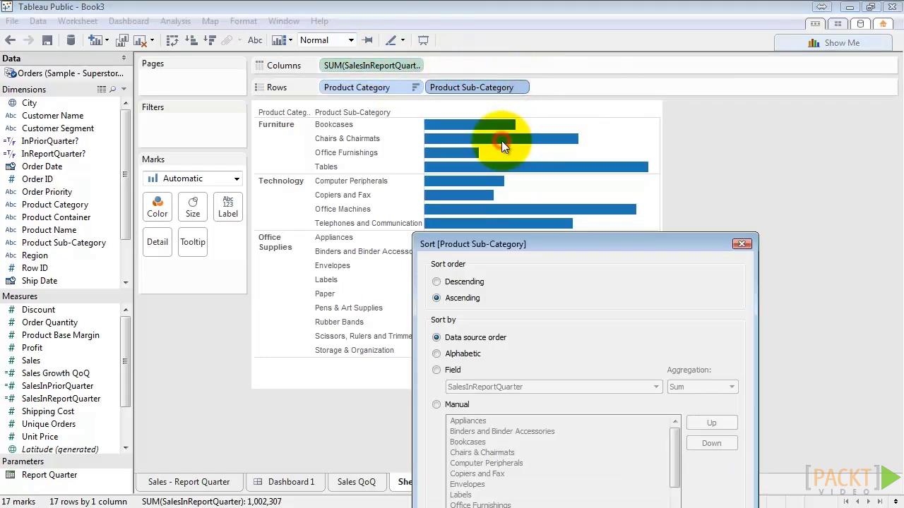
{"action": "left_click_drag", "start_coordinate": [684, 179], "coordinate": [537, 53]}
{"action": "left_click", "coordinate": [493, 88]}
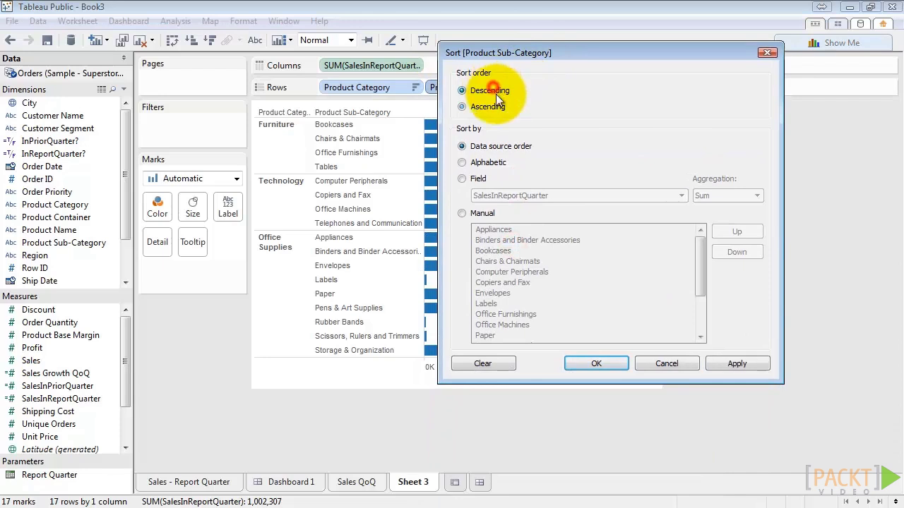
{"action": "left_click", "coordinate": [478, 178]}
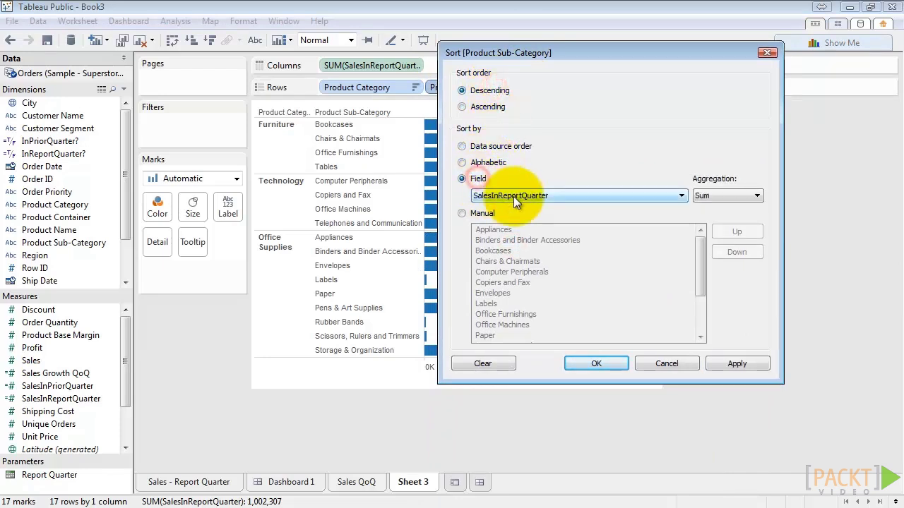
{"action": "left_click", "coordinate": [736, 363]}
{"action": "left_click", "coordinate": [590, 363]}
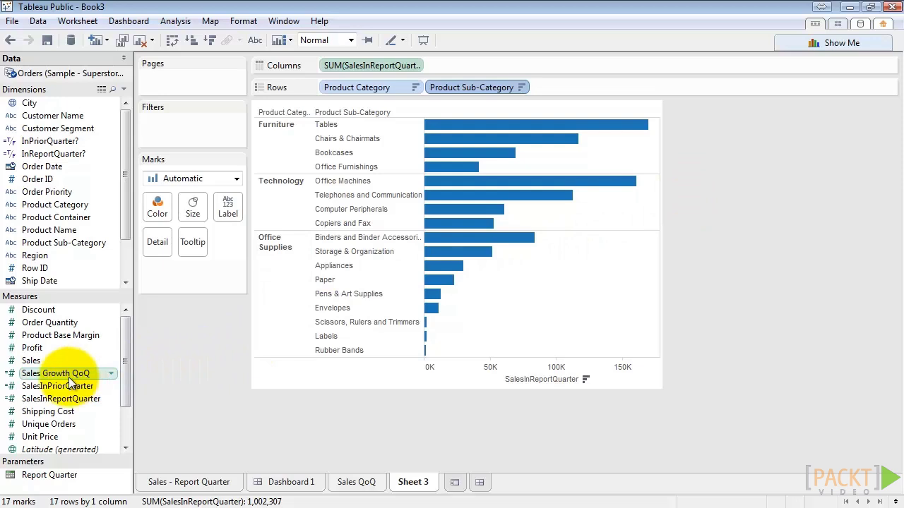
Put Sales Growth QoQ on Color, giving a red-to-green scale from -0.461 to 2.514
{"action": "left_click_drag", "start_coordinate": [69, 385], "coordinate": [155, 209]}
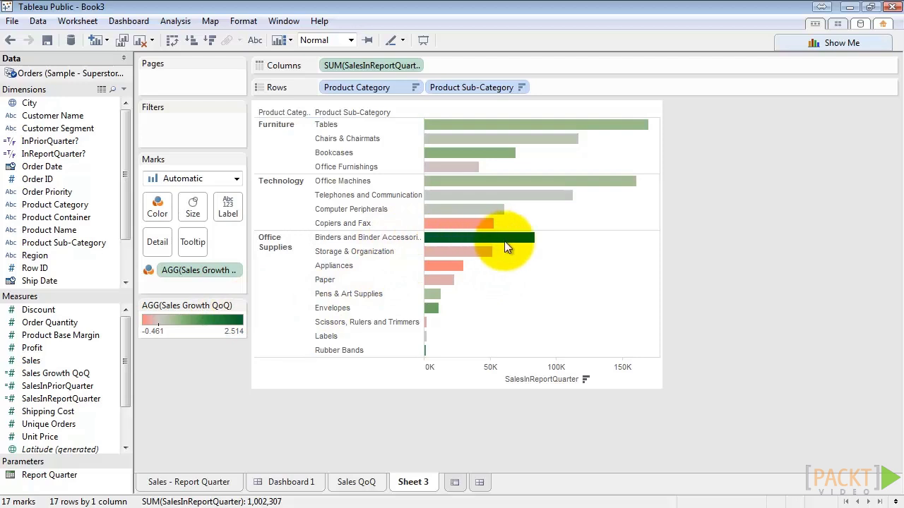
{"action": "mouse_move", "coordinate": [492, 243]}
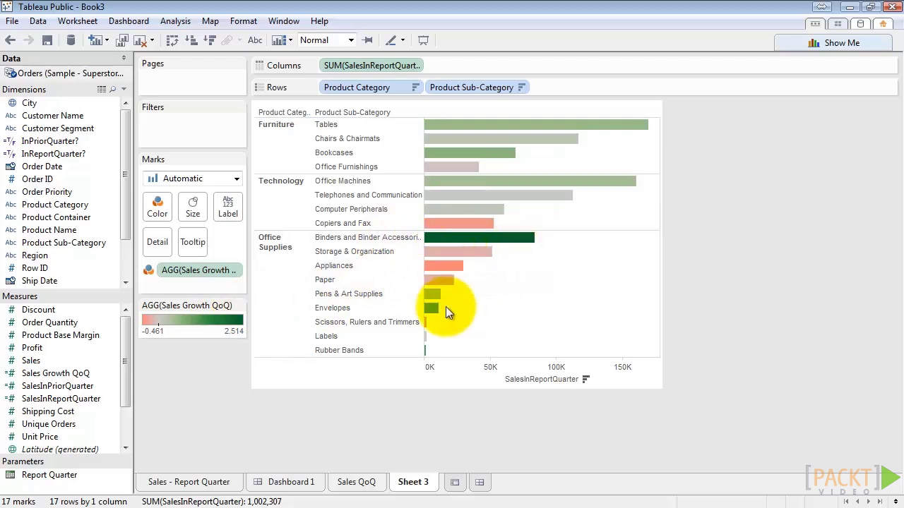
Set the Sales Growth QoQ colour range to start -0.5, end 1, centred at 0
{"action": "left_click", "coordinate": [239, 305]}
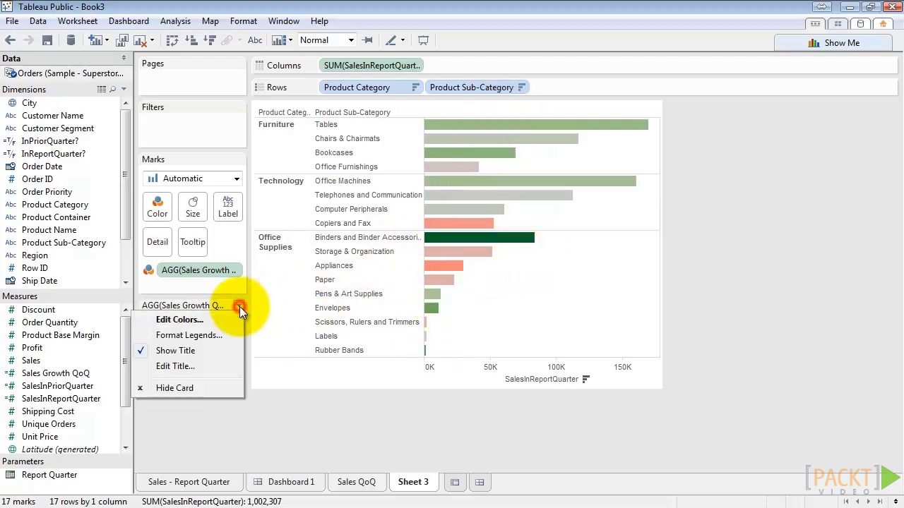
{"action": "left_click", "coordinate": [225, 319]}
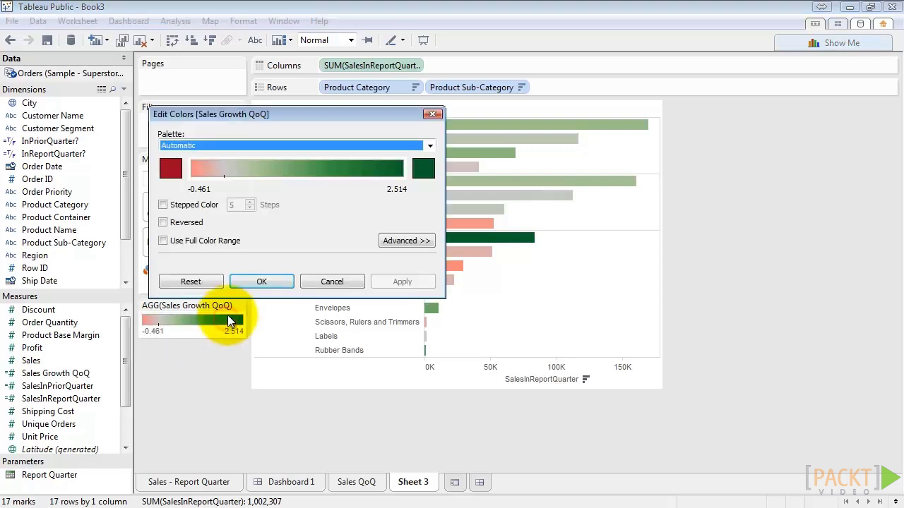
{"action": "left_click", "coordinate": [406, 241]}
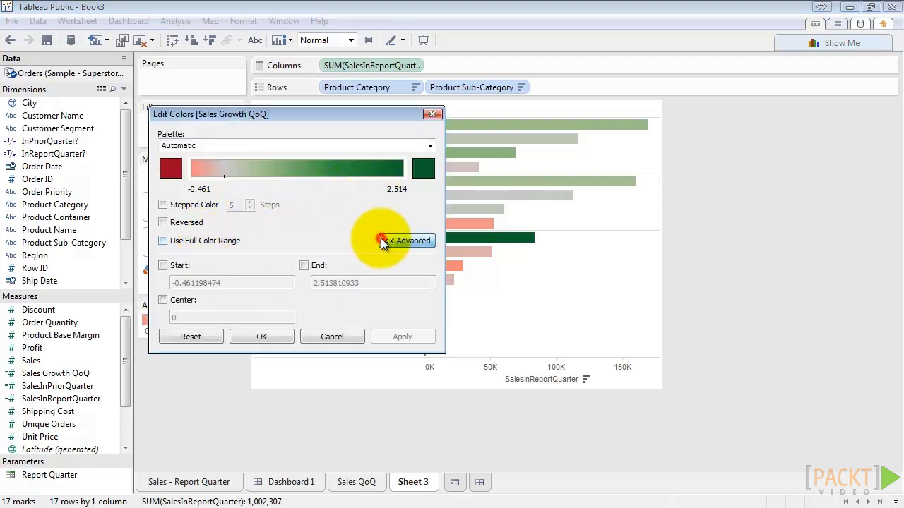
{"action": "left_click", "coordinate": [181, 265]}
{"action": "left_click", "coordinate": [225, 283]}
{"action": "left_click_drag", "start_coordinate": [224, 283], "coordinate": [184, 288]}
{"action": "type", "text": "5"}
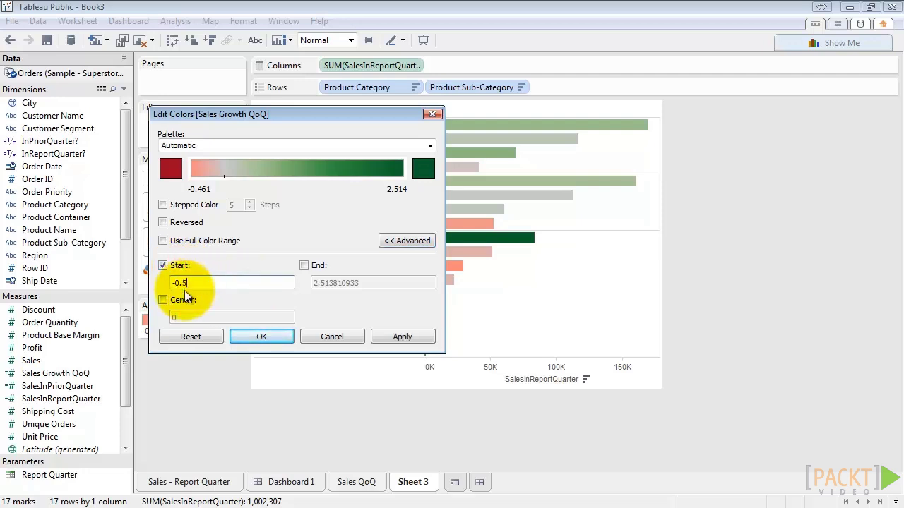
{"action": "left_click", "coordinate": [304, 266]}
{"action": "left_click_drag", "start_coordinate": [364, 283], "coordinate": [269, 293]}
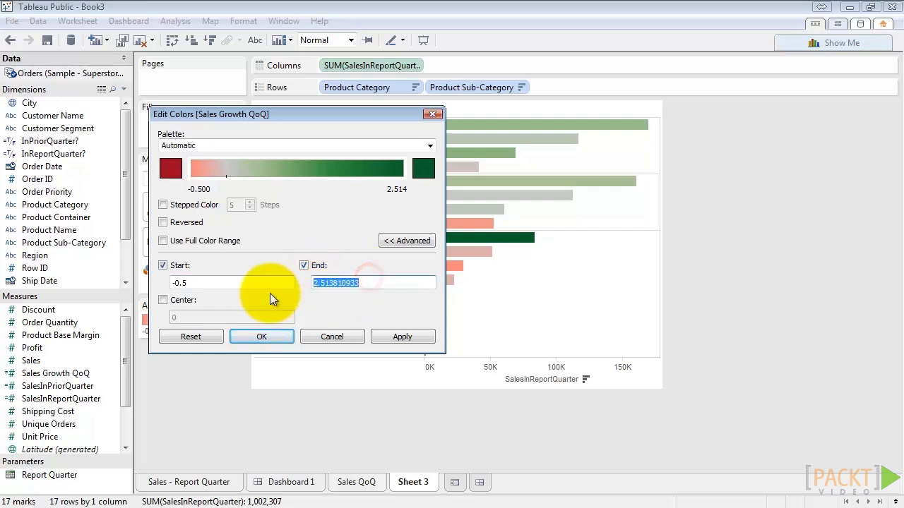
{"action": "type", "text": "1"}
{"action": "left_click", "coordinate": [164, 300]}
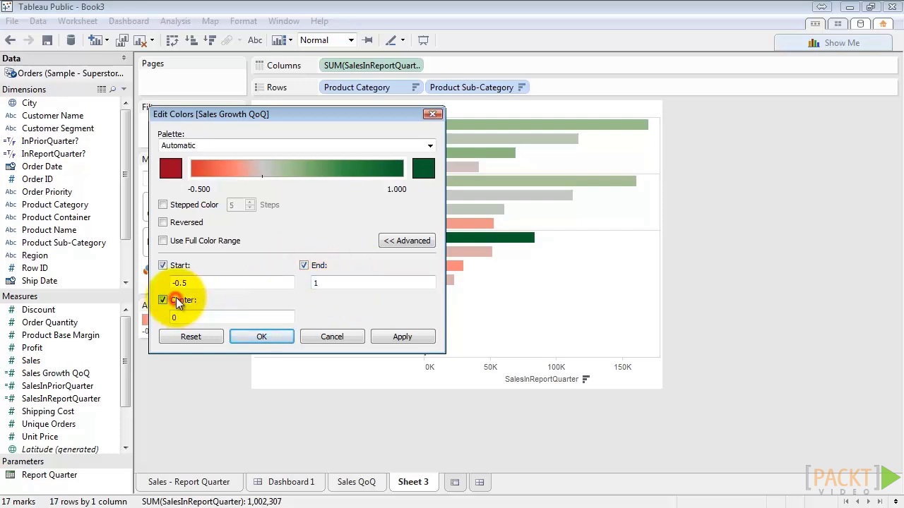
{"action": "left_click", "coordinate": [398, 338]}
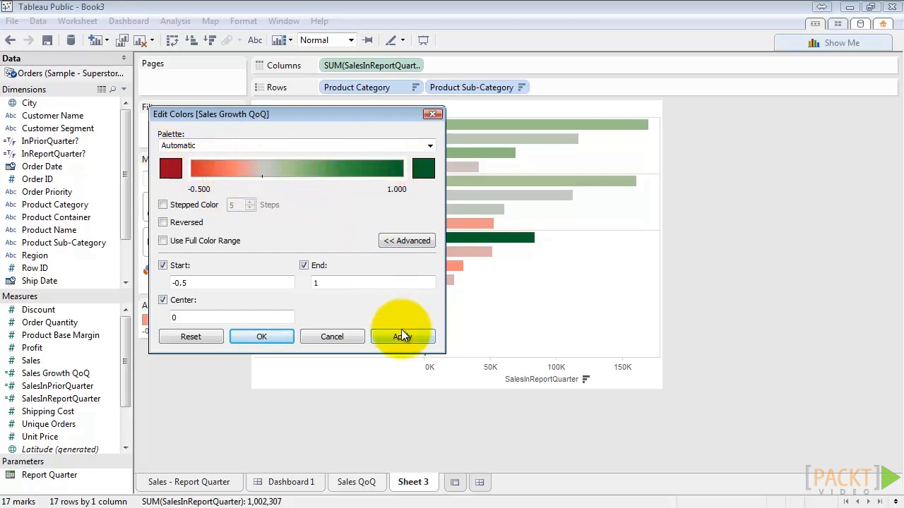
{"action": "left_click", "coordinate": [272, 336]}
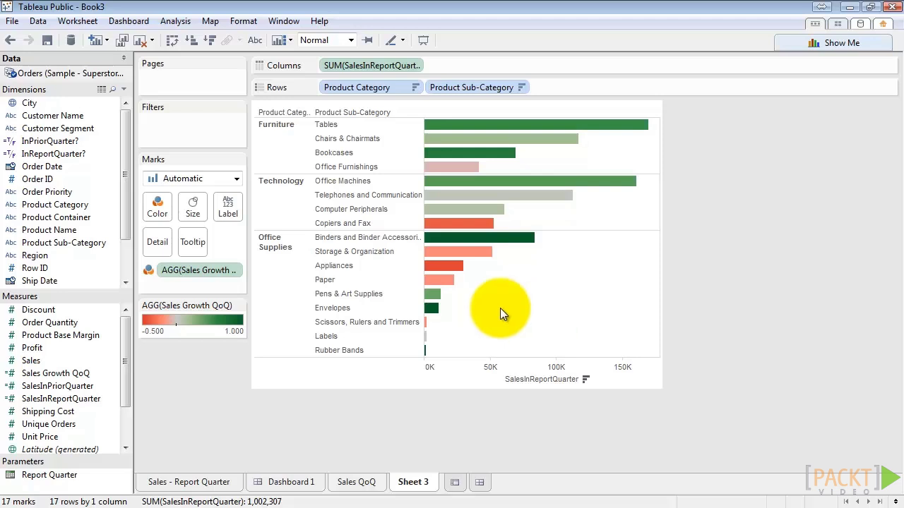
Place SUM(SalesInPriorQuarter) on the Detail shelf of the Marks card
{"action": "left_click_drag", "start_coordinate": [329, 336], "coordinate": [329, 312]}
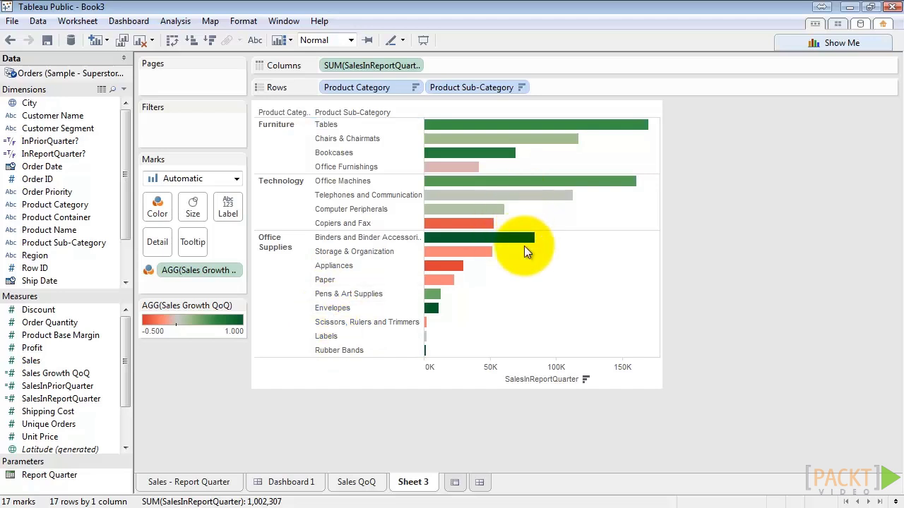
{"action": "mouse_move", "coordinate": [522, 243]}
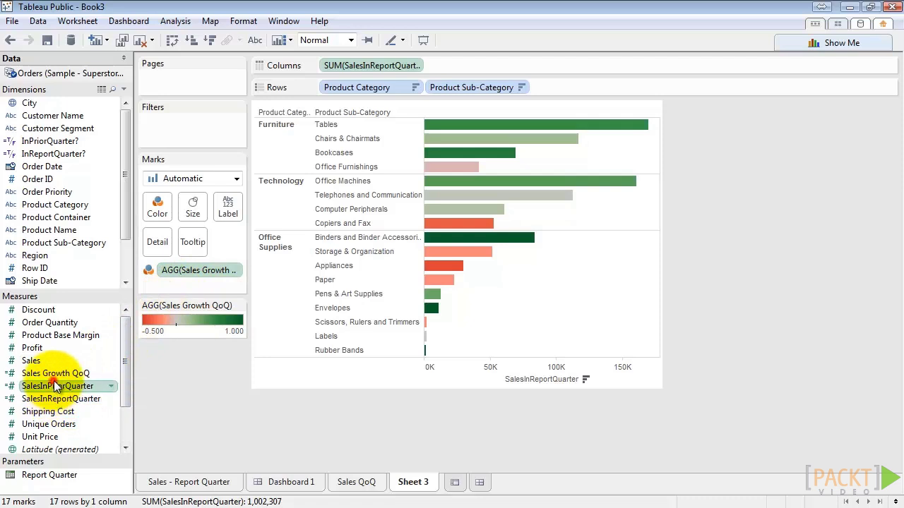
{"action": "left_click_drag", "start_coordinate": [54, 382], "coordinate": [194, 285]}
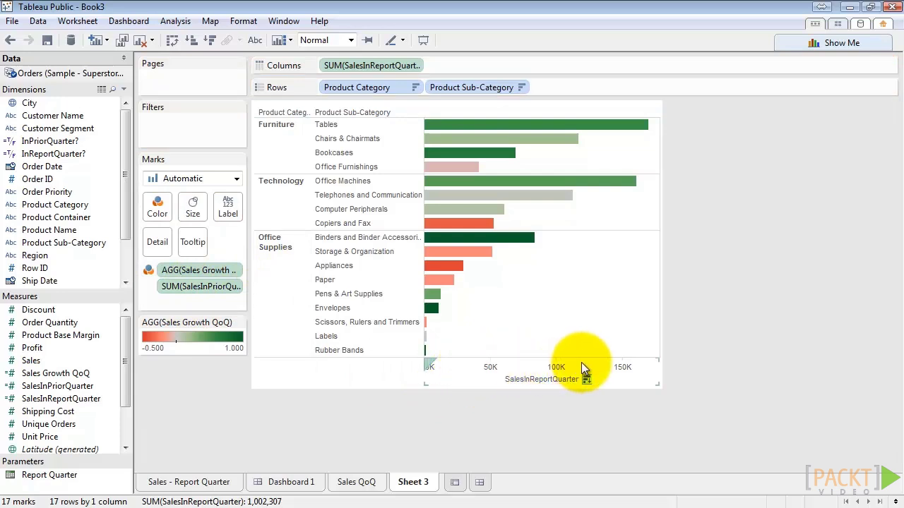
Add a per-cell reference line to the sales axis
{"action": "right_click", "coordinate": [526, 374]}
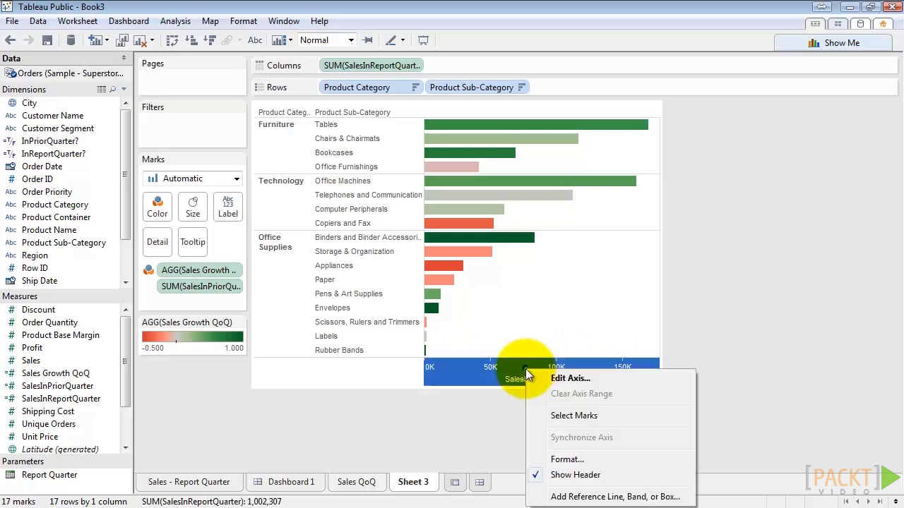
{"action": "left_click", "coordinate": [583, 497]}
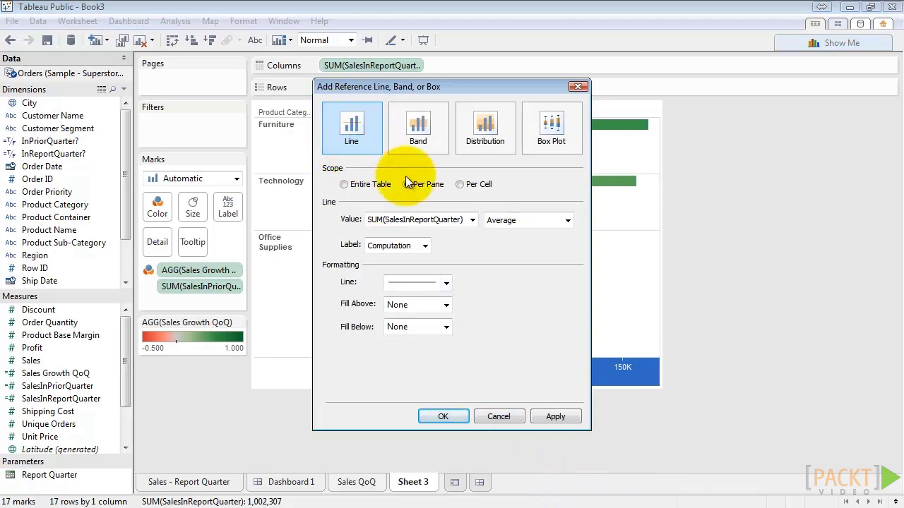
{"action": "left_click", "coordinate": [462, 185]}
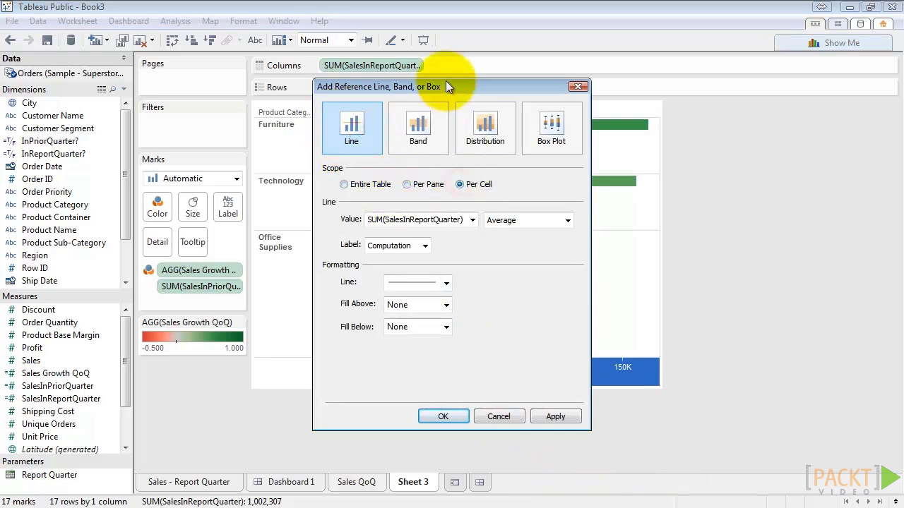
{"action": "left_click_drag", "start_coordinate": [446, 86], "coordinate": [728, 106]}
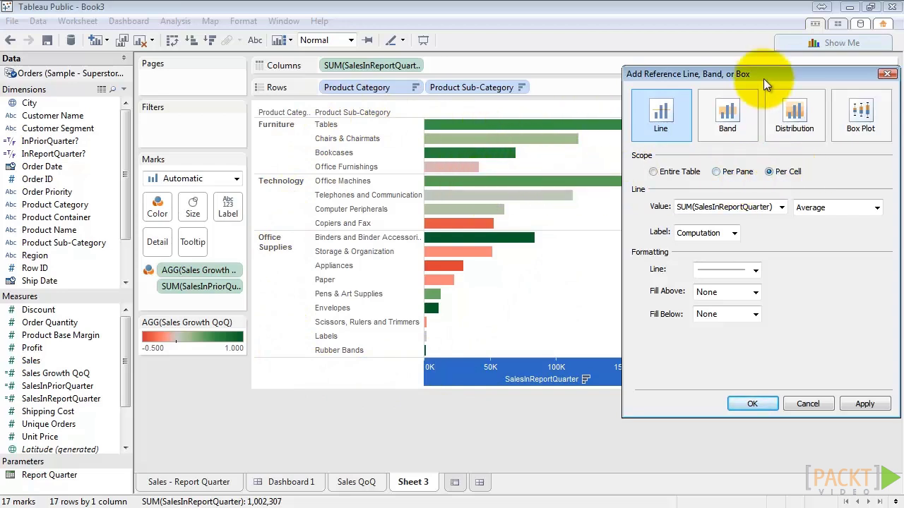
{"action": "left_click_drag", "start_coordinate": [766, 83], "coordinate": [589, 58]}
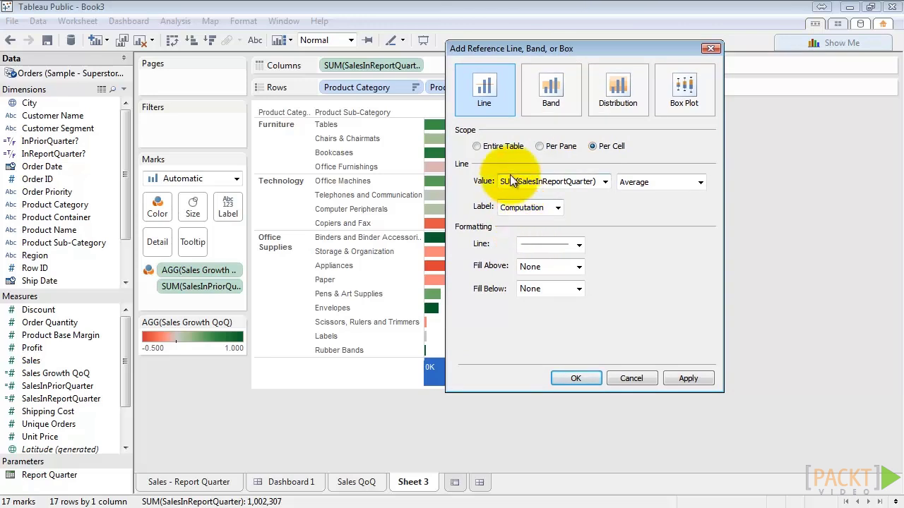
Base the line on SUM(SalesInPriorQuarter), with no label, black colour and no fill above
{"action": "left_click", "coordinate": [583, 182]}
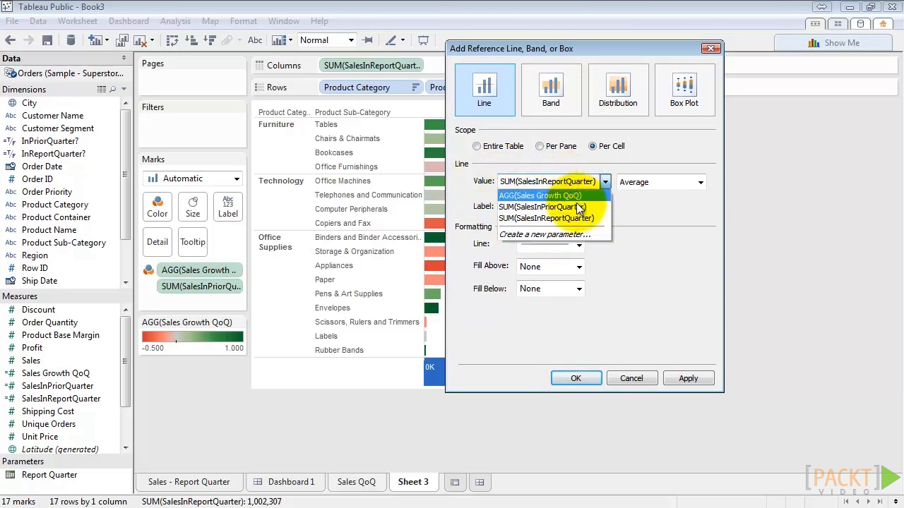
{"action": "left_click", "coordinate": [577, 206]}
{"action": "left_click", "coordinate": [640, 182]}
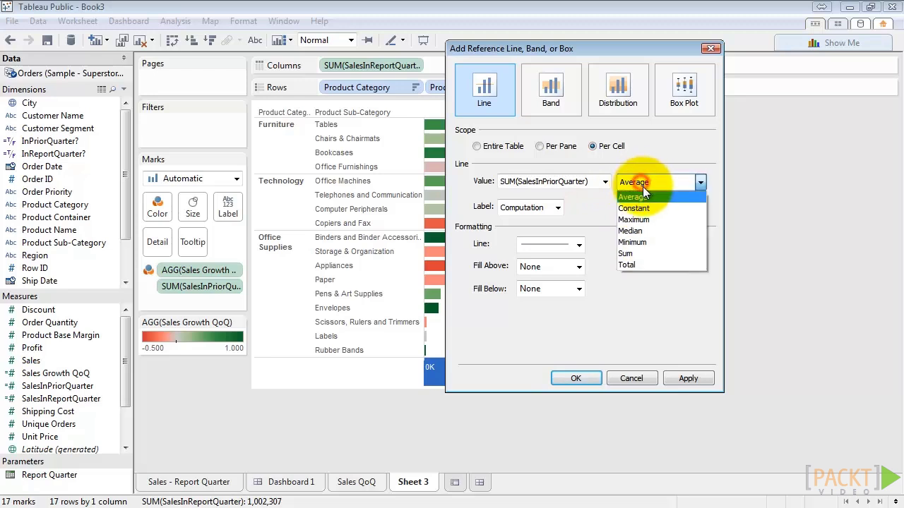
{"action": "left_click", "coordinate": [642, 254]}
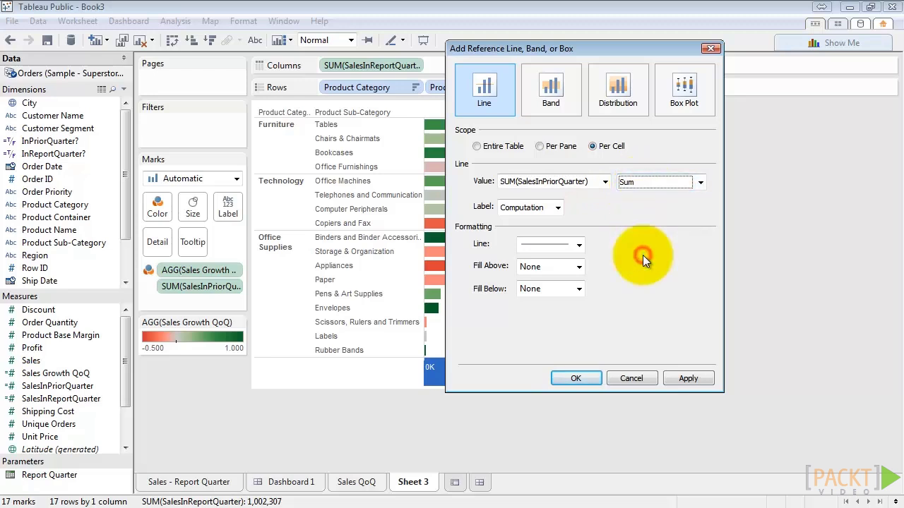
{"action": "left_click", "coordinate": [528, 208]}
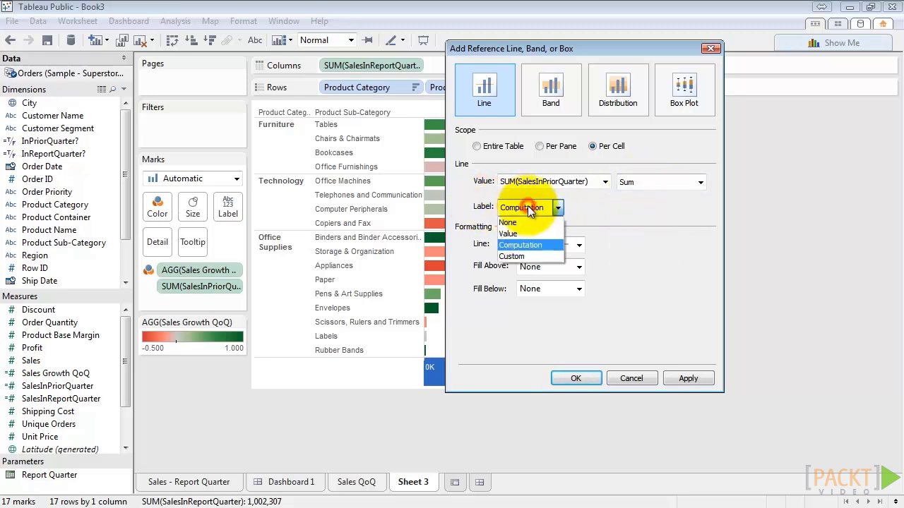
{"action": "left_click", "coordinate": [525, 222]}
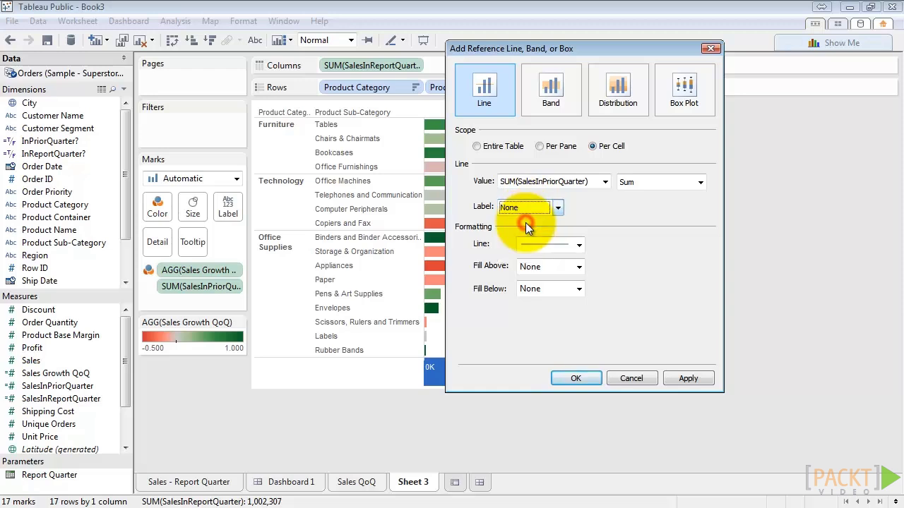
{"action": "left_click", "coordinate": [579, 245]}
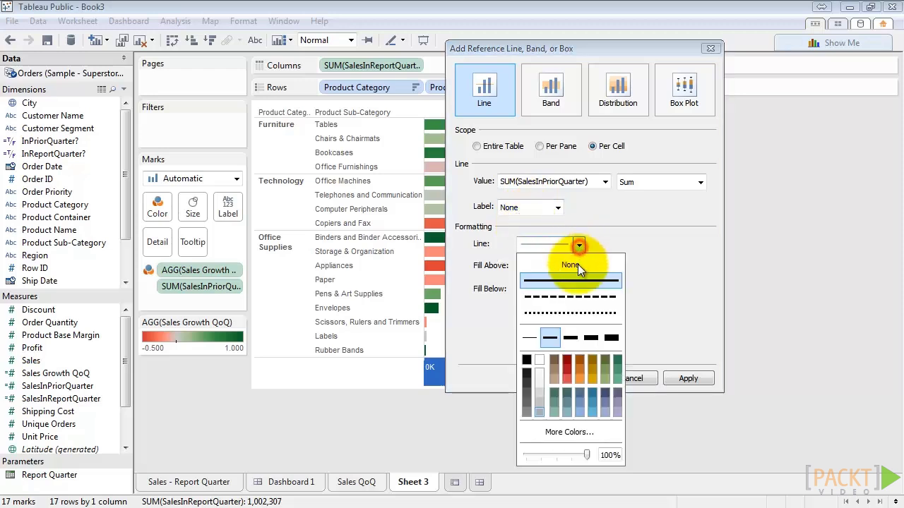
{"action": "left_click", "coordinate": [524, 384]}
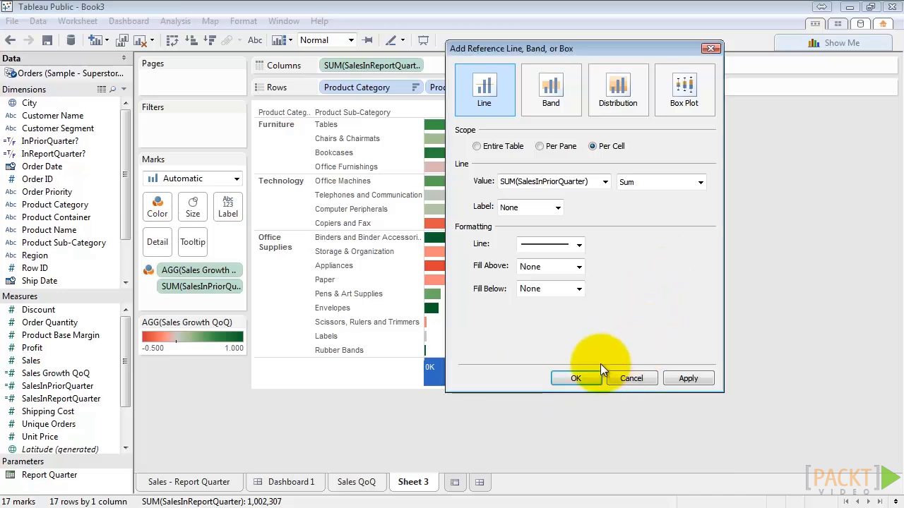
{"action": "left_click", "coordinate": [579, 266]}
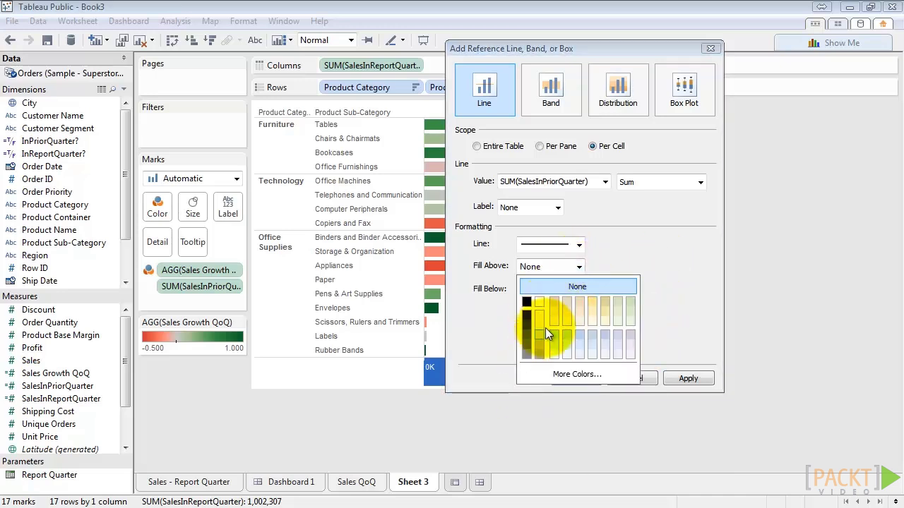
{"action": "left_click", "coordinate": [570, 269]}
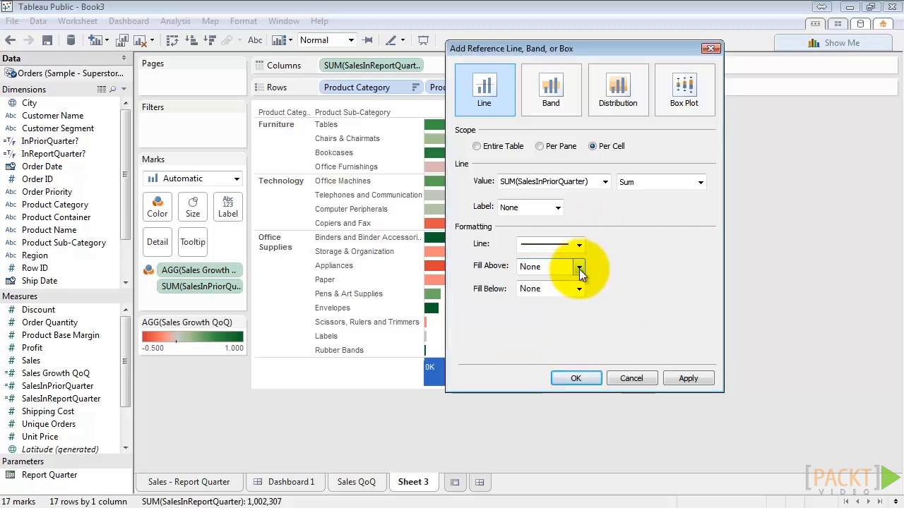
Apply the reference line and show the Report Quarter parameter control
{"action": "left_click", "coordinate": [577, 378]}
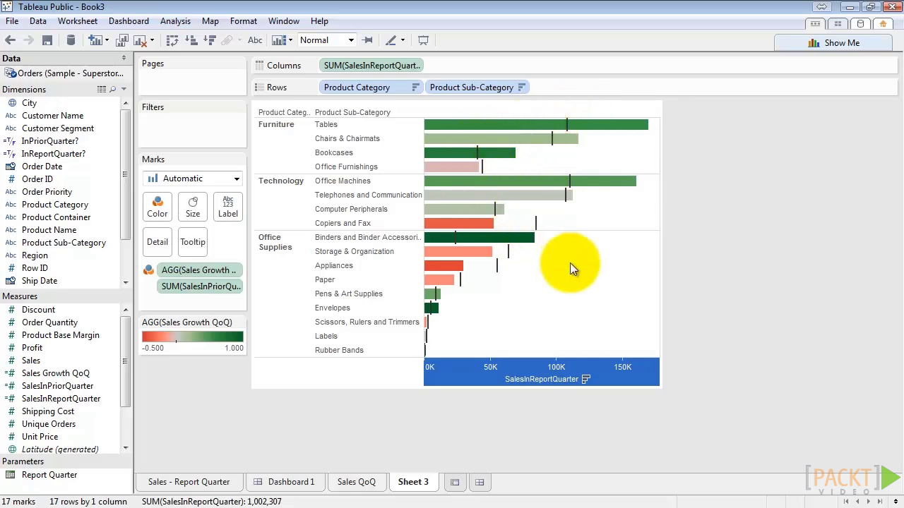
{"action": "right_click", "coordinate": [69, 475]}
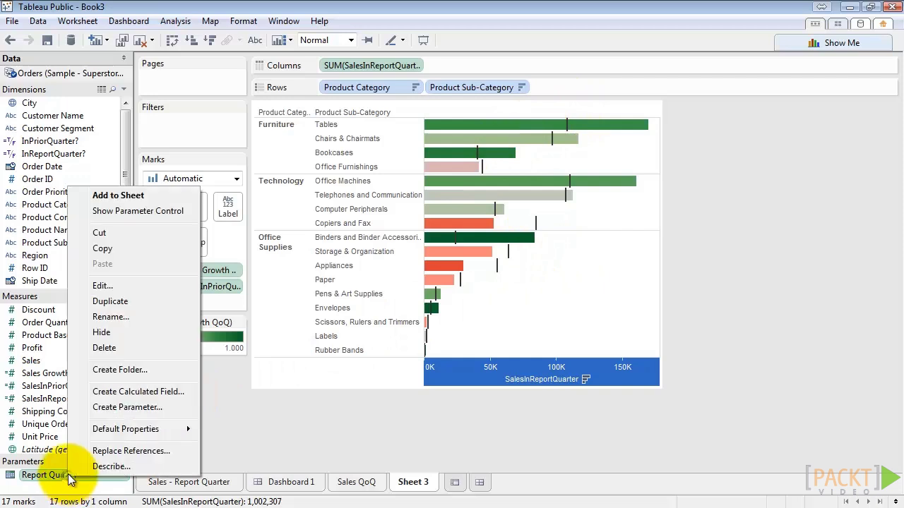
{"action": "left_click", "coordinate": [178, 216]}
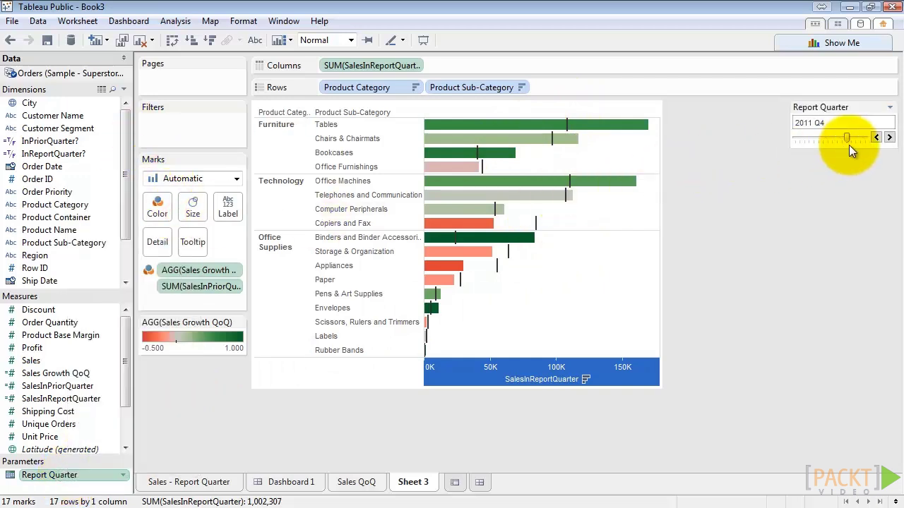
Step Report Quarter back to 2010 Q3 and rename the sheet 'Bar Chart'
{"action": "left_click", "coordinate": [876, 138]}
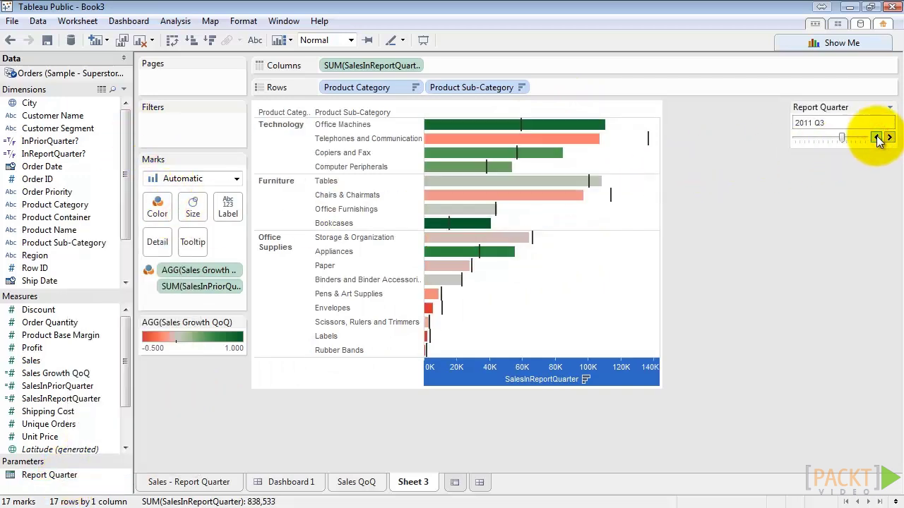
{"action": "left_click", "coordinate": [876, 138]}
{"action": "left_click", "coordinate": [876, 138]}
{"action": "left_click", "coordinate": [876, 138]}
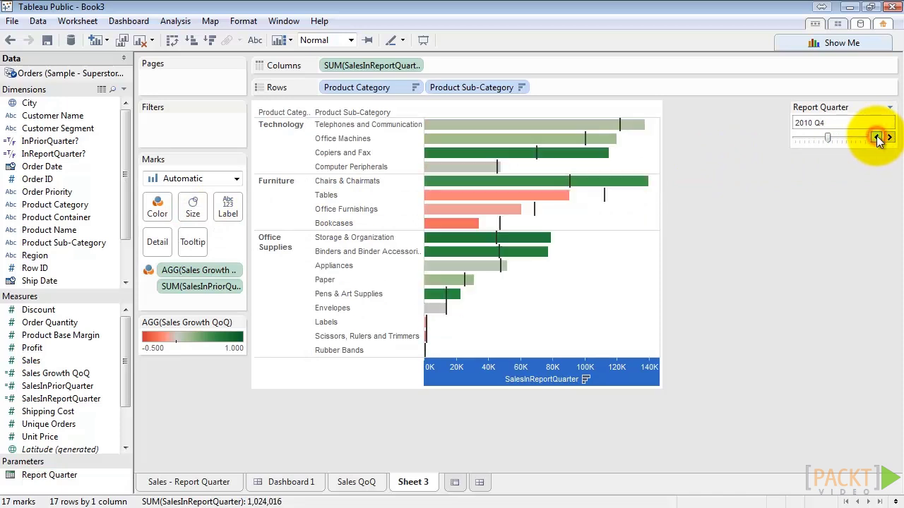
{"action": "left_click", "coordinate": [876, 138]}
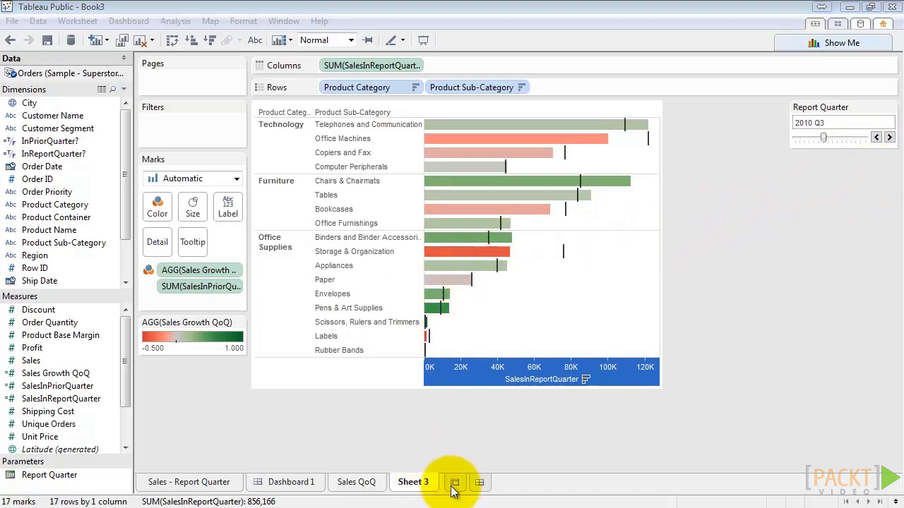
{"action": "double_click", "coordinate": [411, 482]}
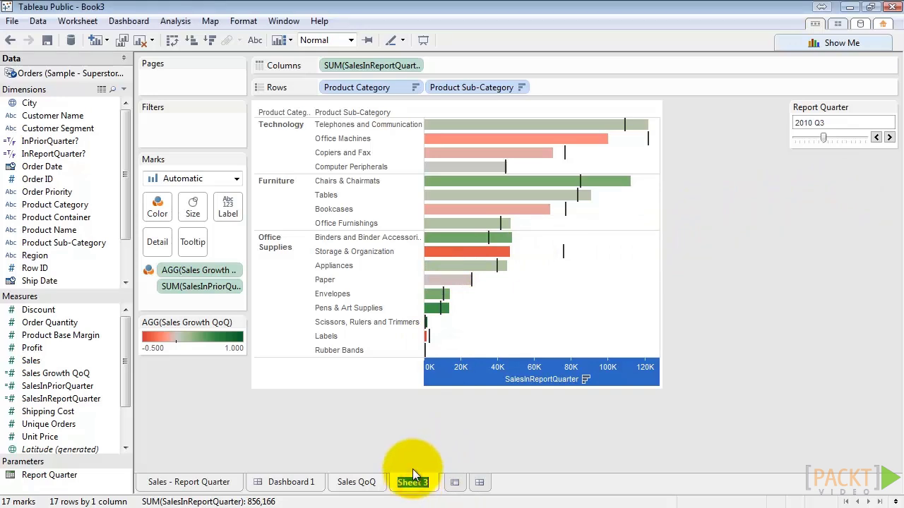
{"action": "type", "text": "Bar Chart"}
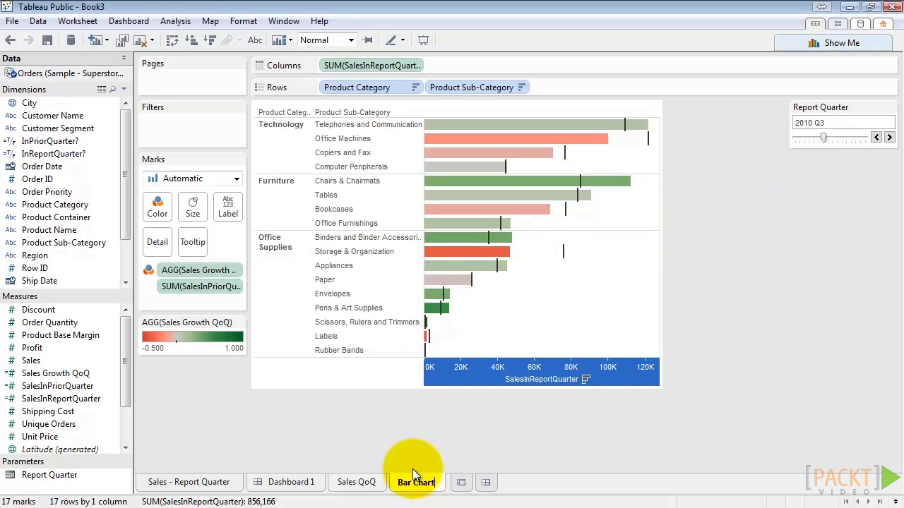
On a new worksheet, plot SUM(Sales) as a continuous line by quarter of Order Date
{"action": "left_click", "coordinate": [461, 484]}
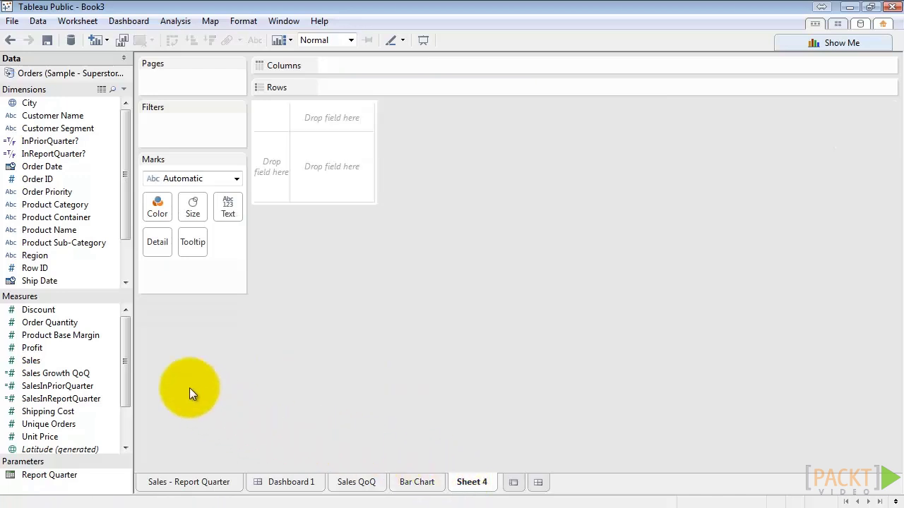
{"action": "left_click_drag", "start_coordinate": [49, 167], "coordinate": [398, 68]}
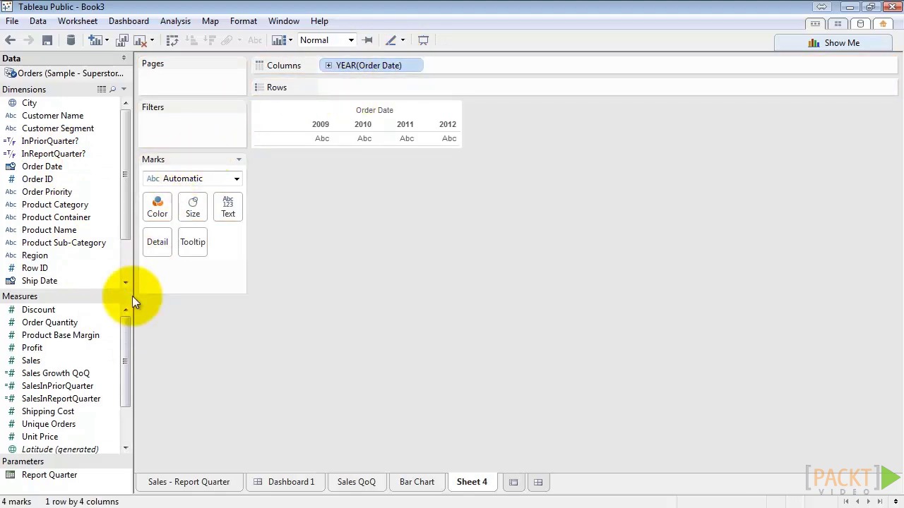
{"action": "left_click_drag", "start_coordinate": [47, 362], "coordinate": [395, 92]}
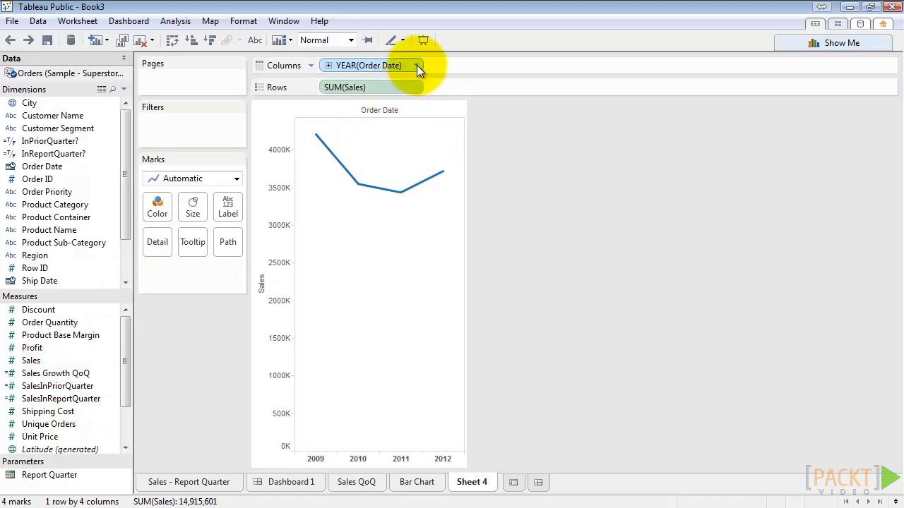
{"action": "left_click", "coordinate": [417, 65]}
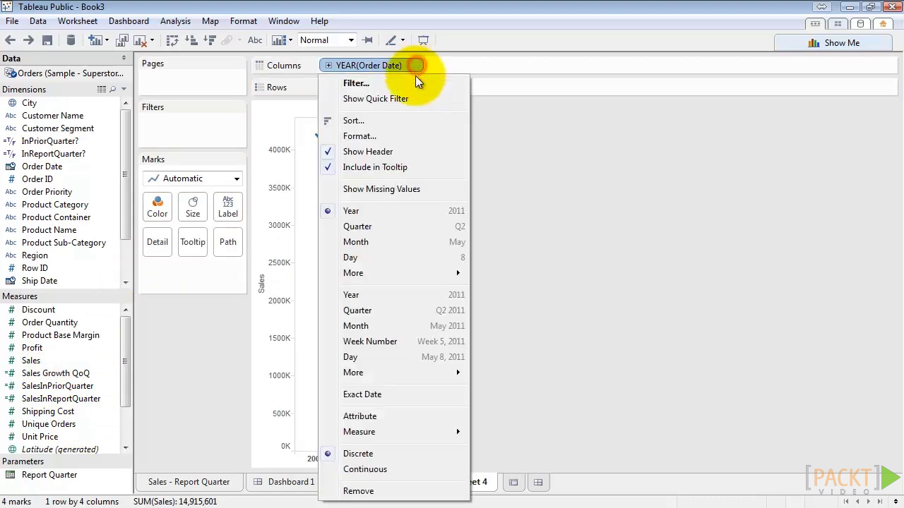
{"action": "left_click", "coordinate": [402, 310]}
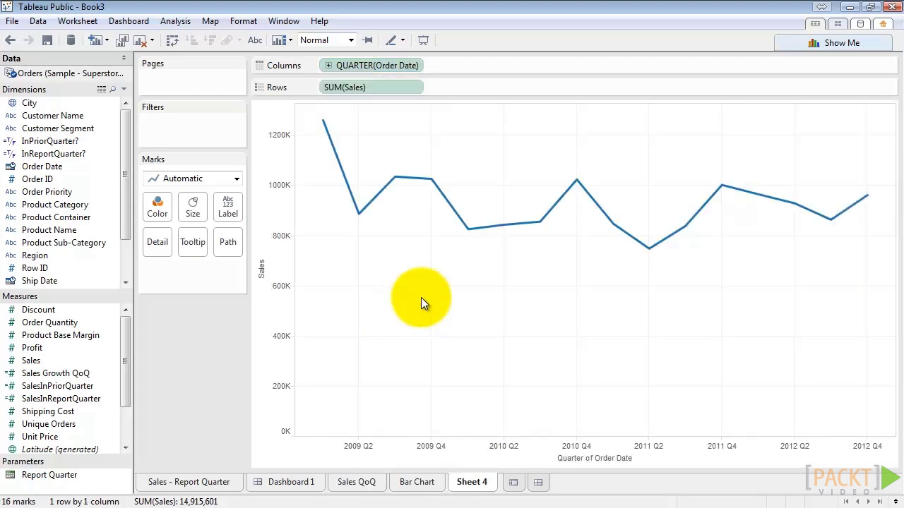
Colour the quarterly sales line gray
{"action": "left_click", "coordinate": [163, 210]}
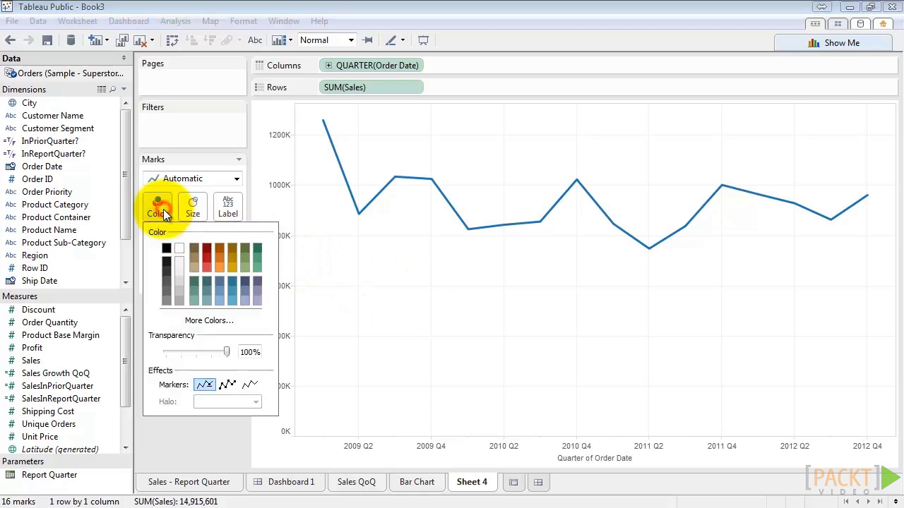
{"action": "left_click", "coordinate": [177, 302]}
{"action": "left_click", "coordinate": [357, 261]}
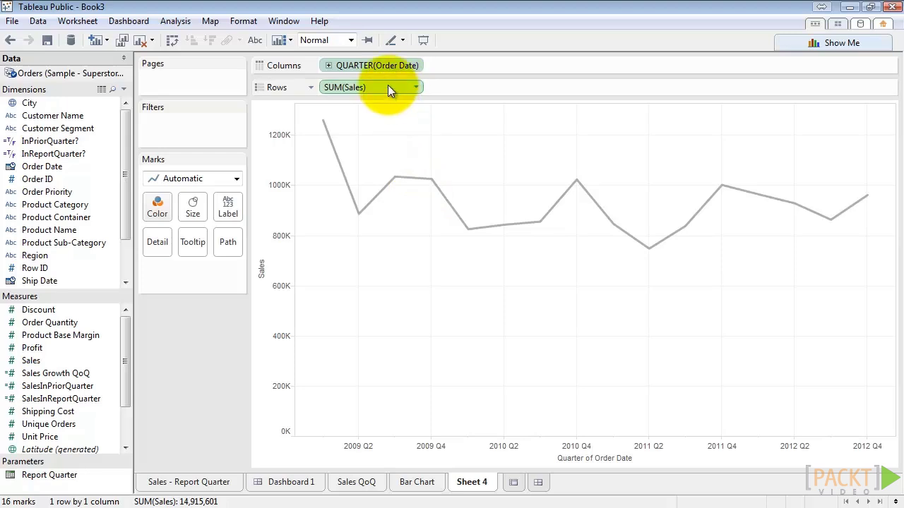
Duplicate SUM(Sales) on Rows, combine both as a dual axis, and synchronize the axes
{"action": "left_click_drag", "start_coordinate": [387, 85], "coordinate": [457, 91]}
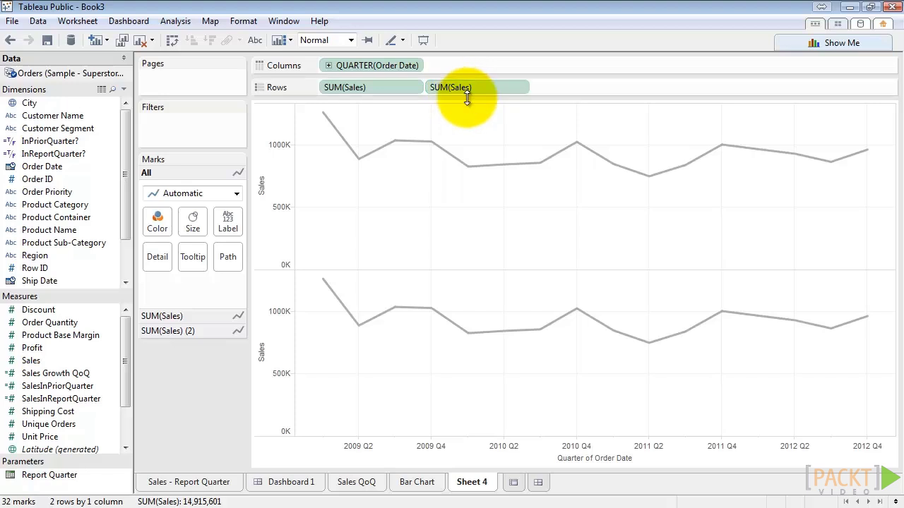
{"action": "right_click", "coordinate": [275, 317]}
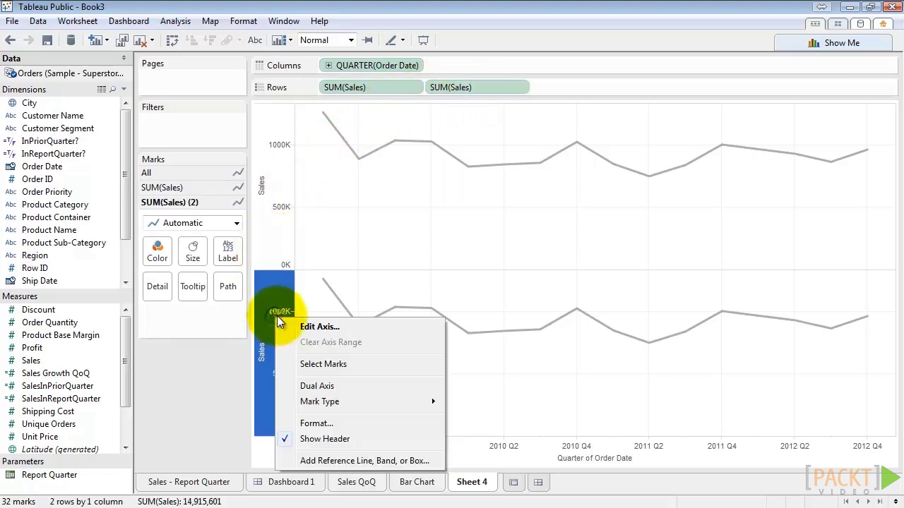
{"action": "left_click", "coordinate": [331, 386]}
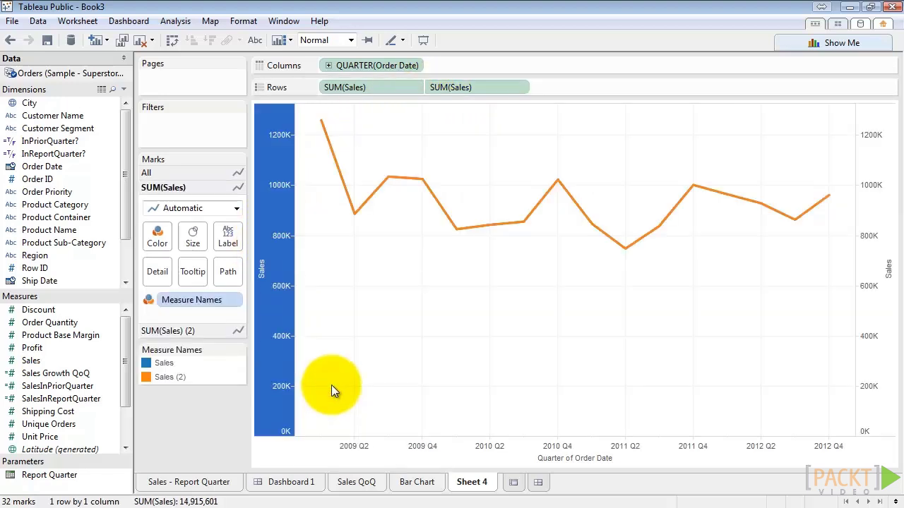
{"action": "right_click", "coordinate": [869, 192]}
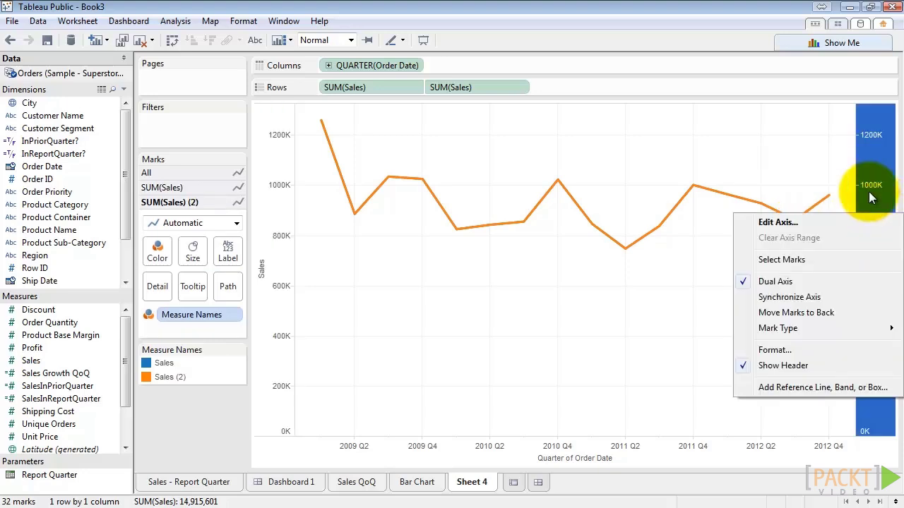
{"action": "left_click", "coordinate": [807, 300]}
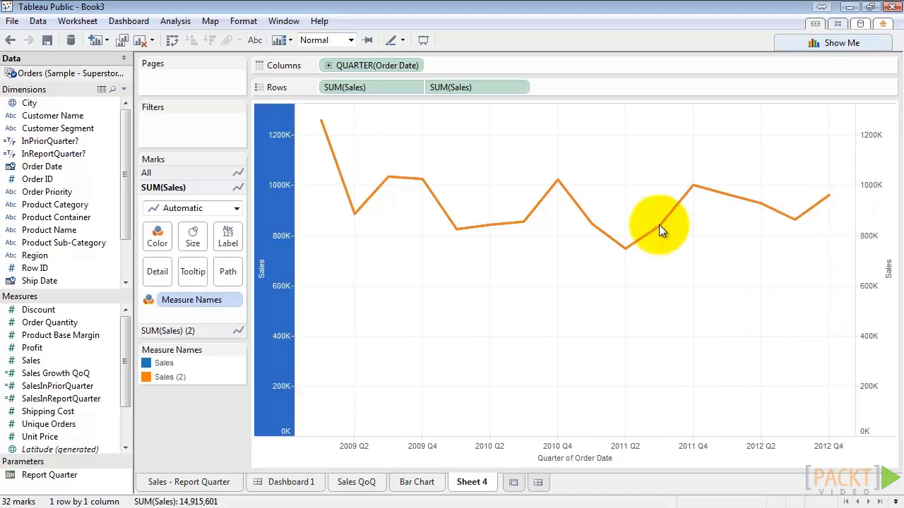
Change the second SUM(Sales) layer's marks to Circle and enlarge them with the Size slider
{"action": "left_click", "coordinate": [218, 173]}
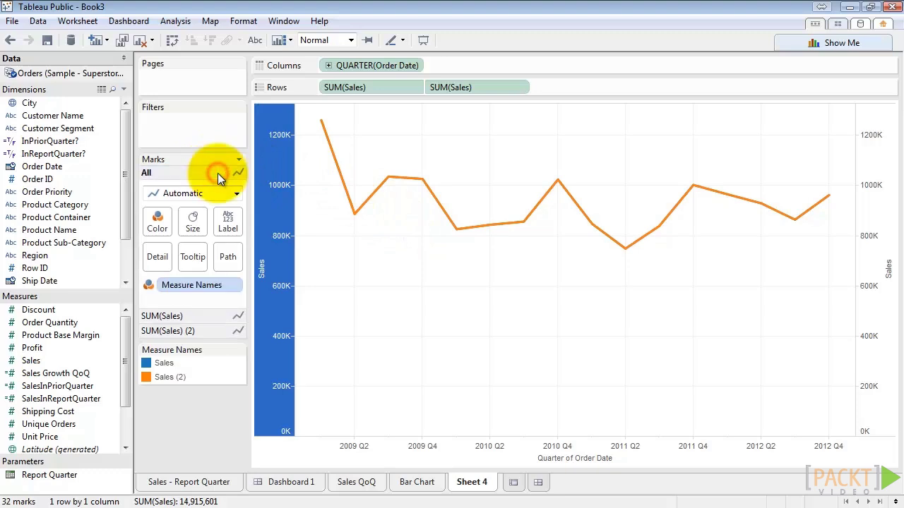
{"action": "left_click", "coordinate": [196, 318]}
{"action": "left_click", "coordinate": [194, 332]}
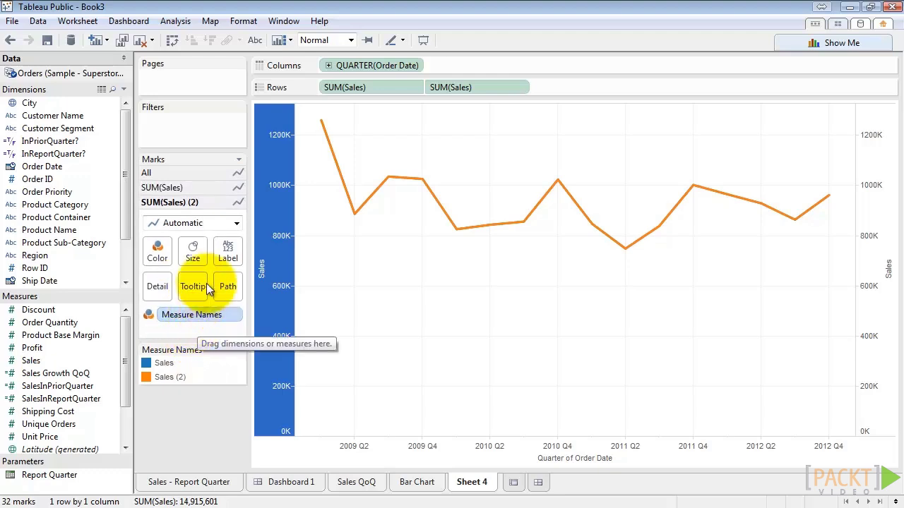
{"action": "left_click", "coordinate": [199, 174]}
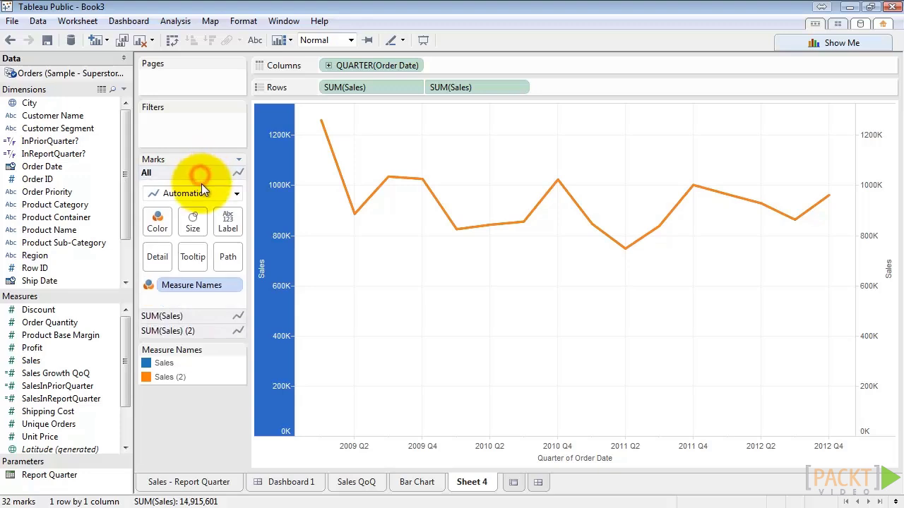
{"action": "left_click", "coordinate": [205, 329]}
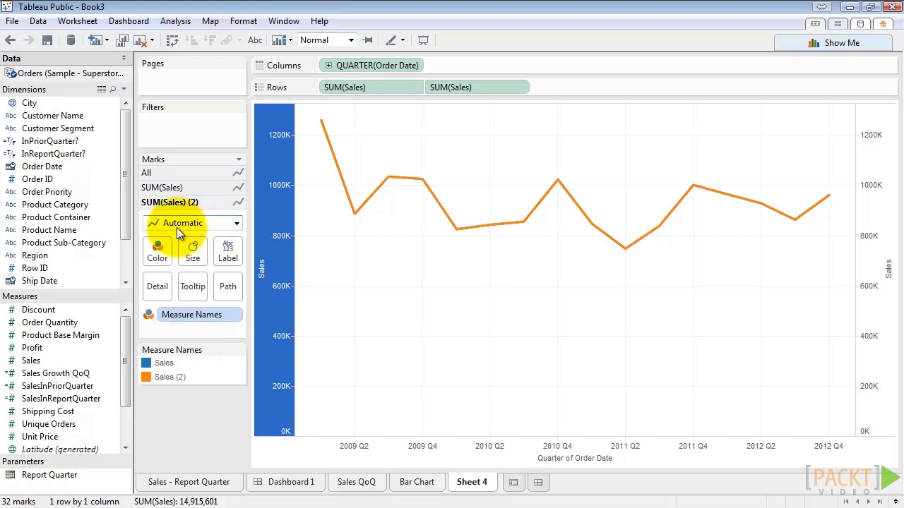
{"action": "left_click", "coordinate": [238, 224]}
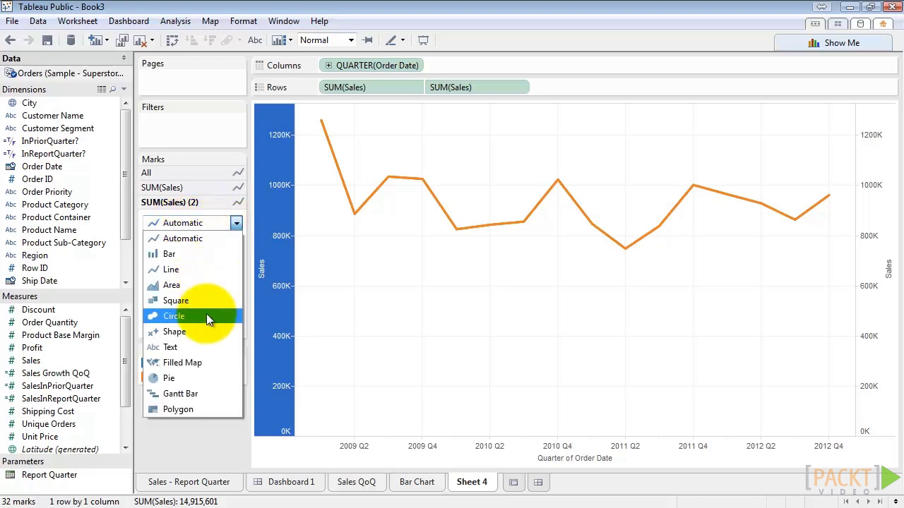
{"action": "left_click", "coordinate": [206, 316]}
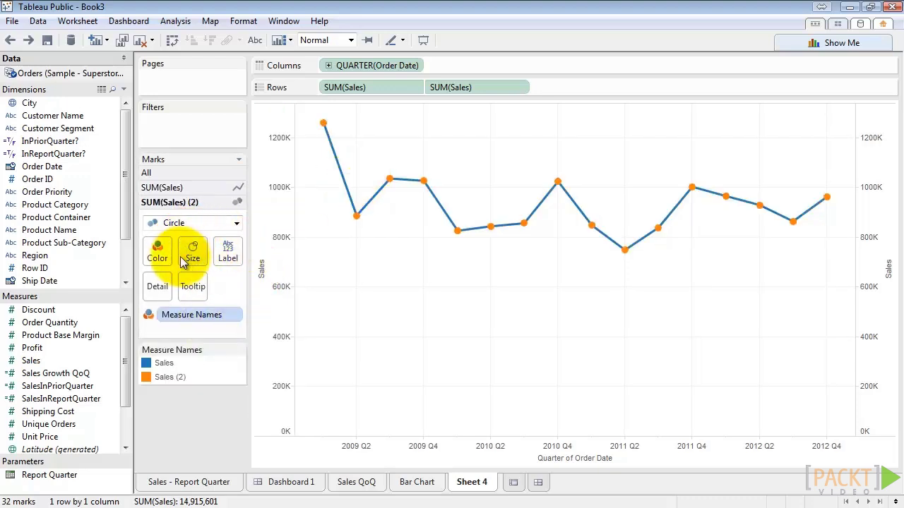
{"action": "left_click", "coordinate": [194, 255]}
{"action": "left_click", "coordinate": [248, 285]}
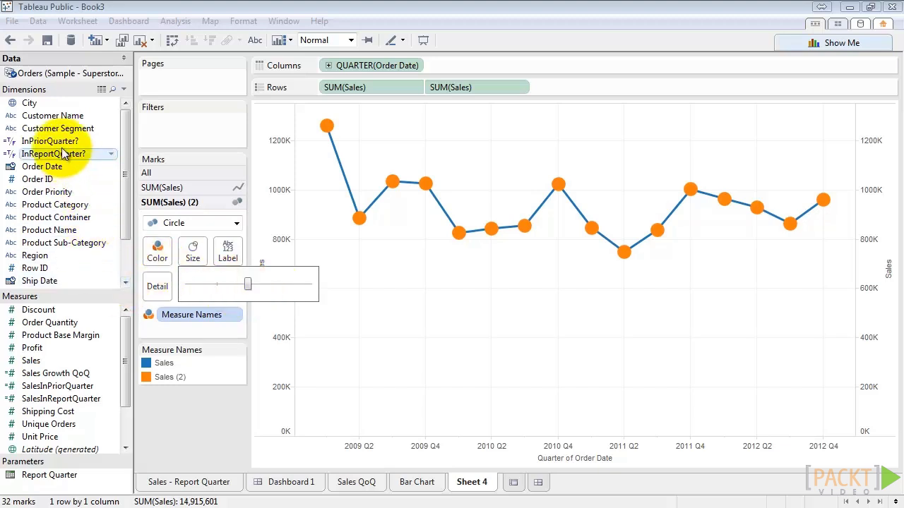
Colour the circles by InReportQuarter? and make the Sales line grey
{"action": "left_click_drag", "start_coordinate": [57, 154], "coordinate": [159, 261]}
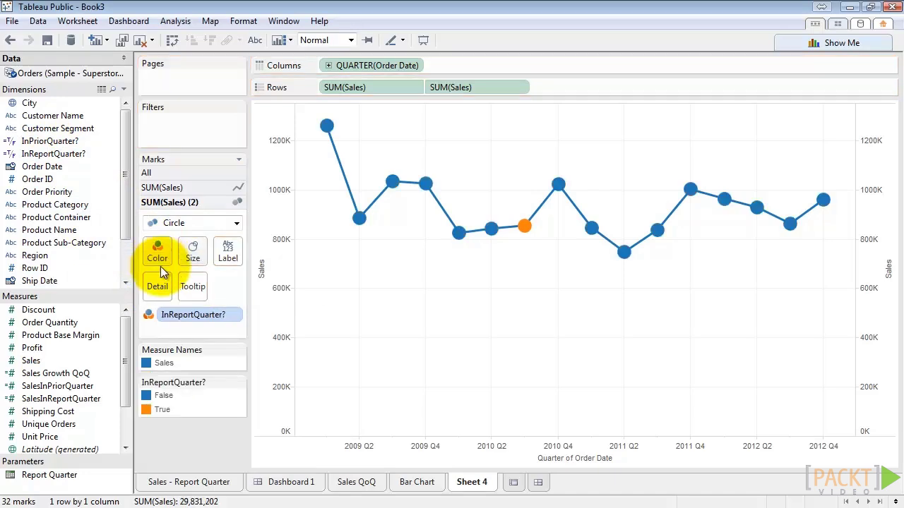
{"action": "mouse_move", "coordinate": [526, 227]}
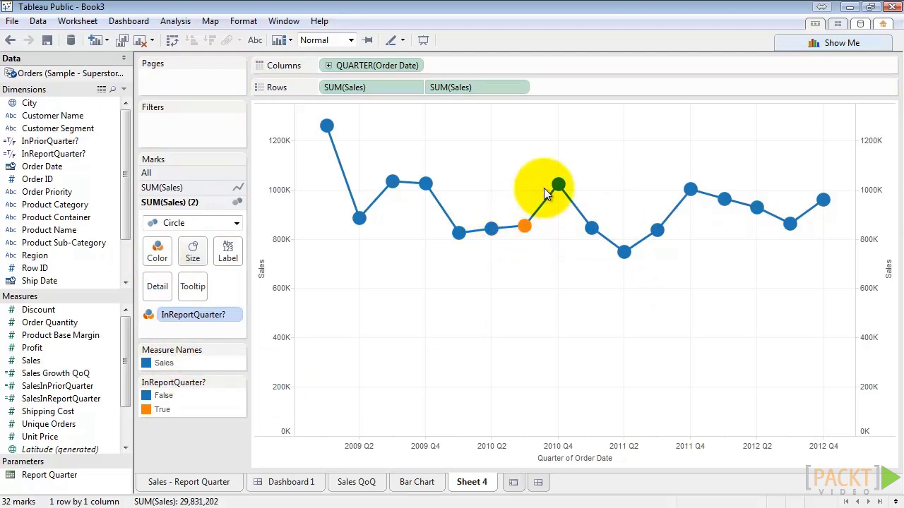
{"action": "double_click", "coordinate": [162, 364]}
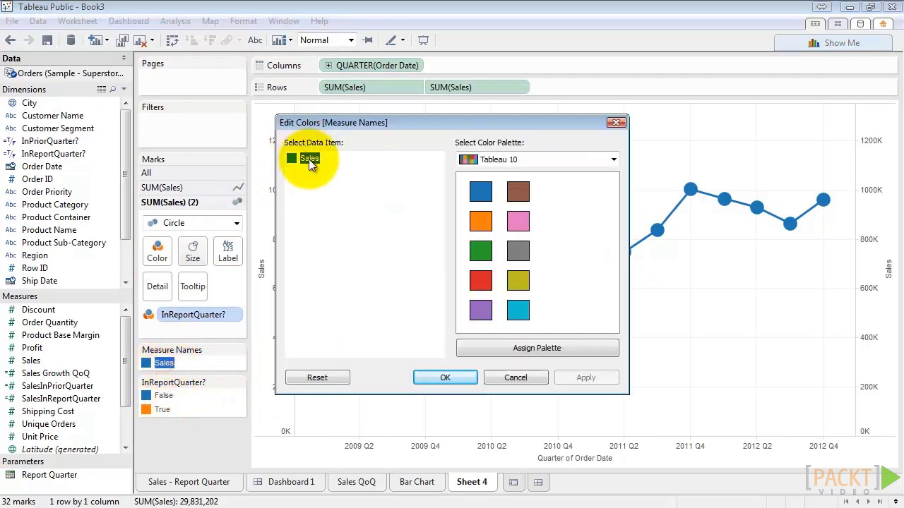
{"action": "left_click", "coordinate": [517, 251]}
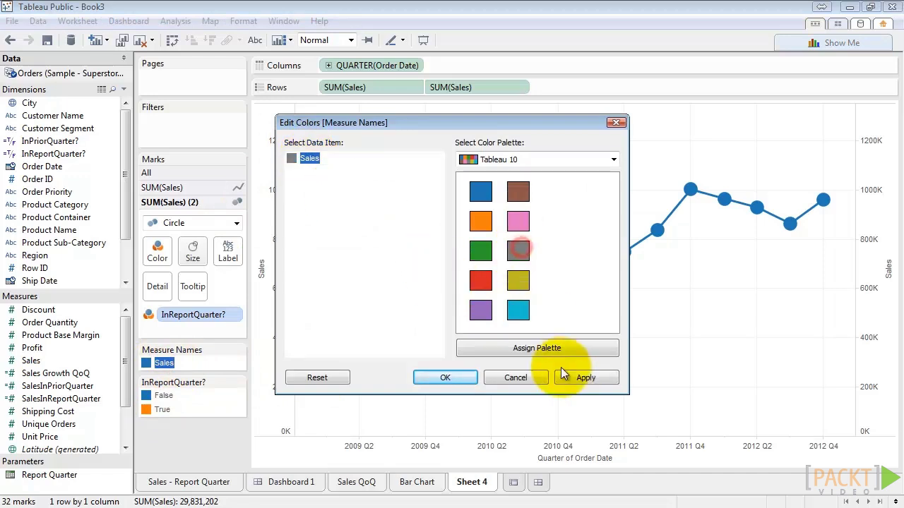
{"action": "left_click", "coordinate": [583, 379]}
{"action": "left_click", "coordinate": [441, 380]}
Set the InReportQuarter? colours to grey for False and black for True
{"action": "double_click", "coordinate": [163, 396]}
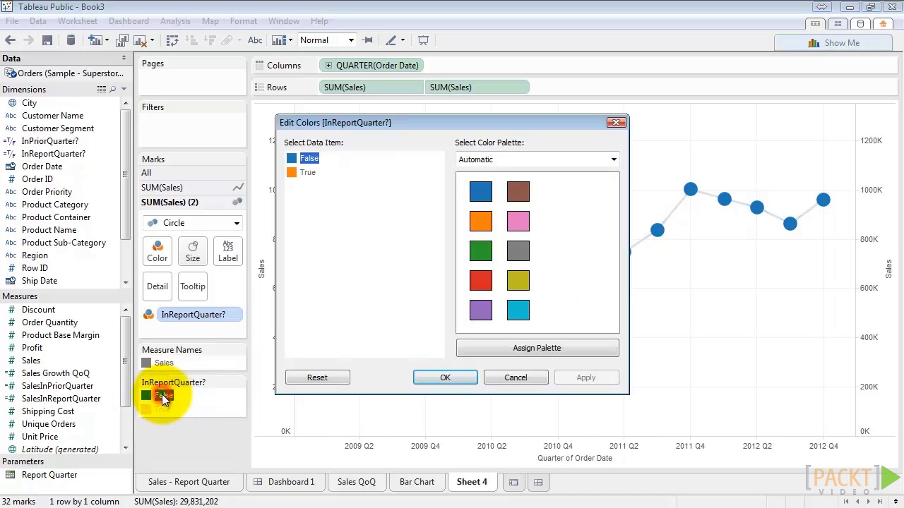
{"action": "left_click", "coordinate": [298, 160]}
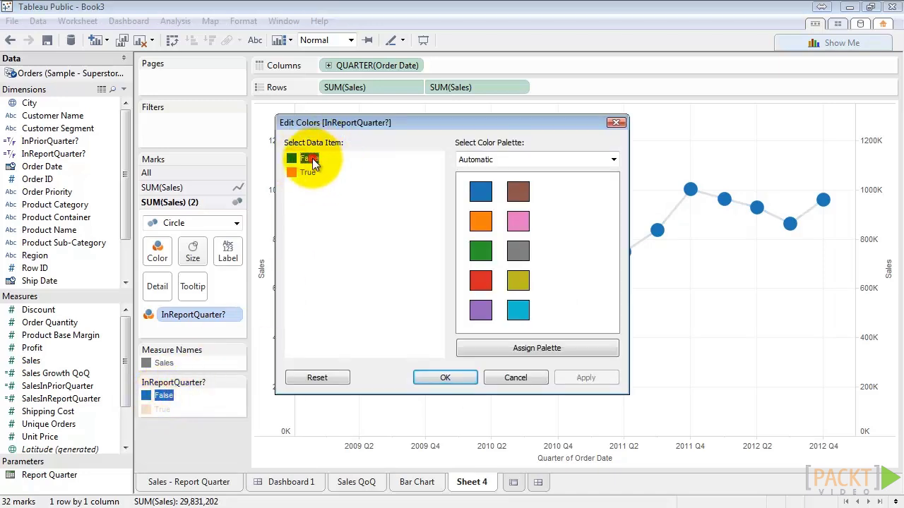
{"action": "left_click", "coordinate": [517, 250]}
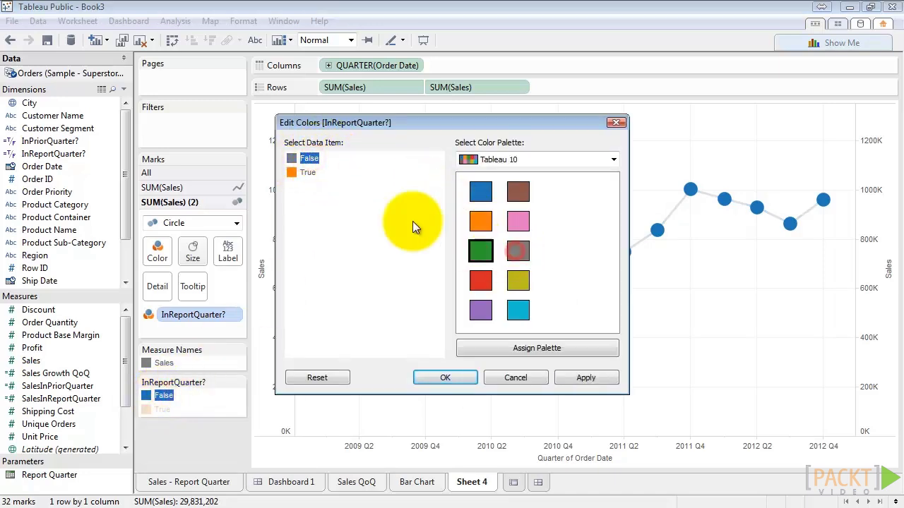
{"action": "double_click", "coordinate": [310, 173]}
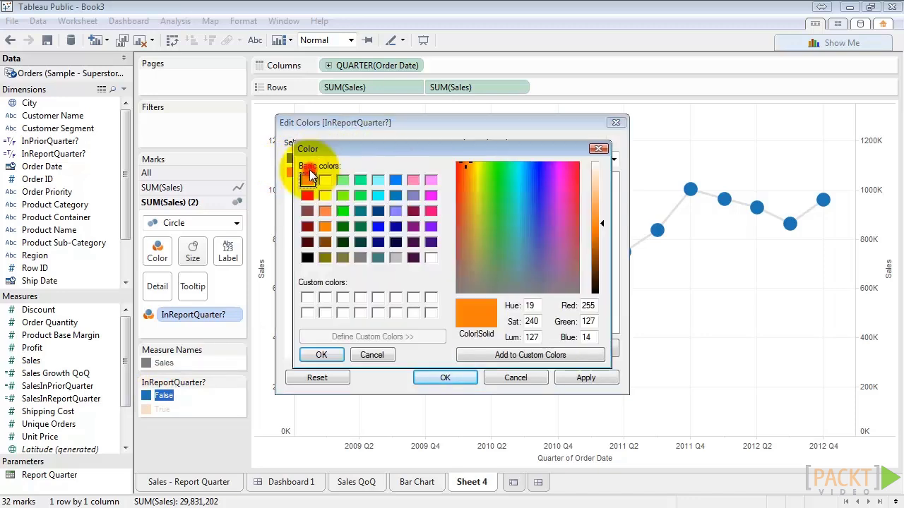
{"action": "left_click", "coordinate": [307, 258]}
{"action": "left_click", "coordinate": [322, 355]}
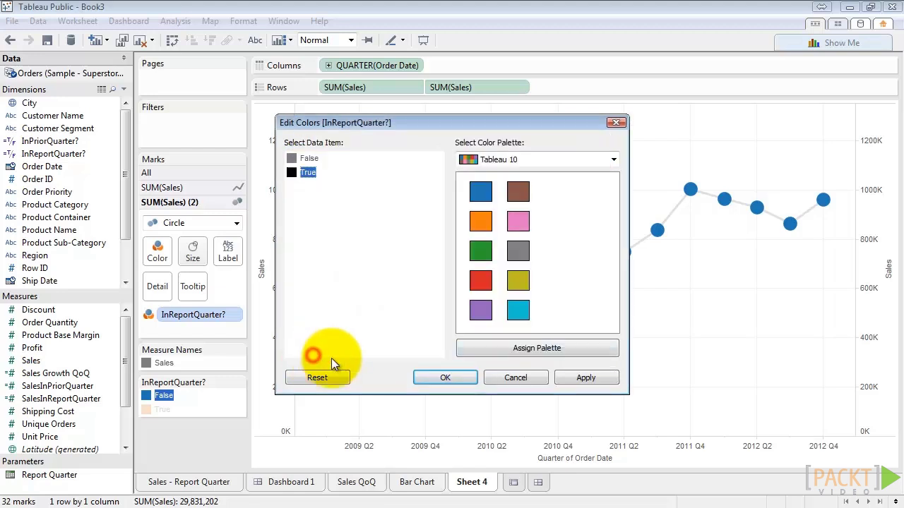
{"action": "left_click", "coordinate": [577, 378]}
{"action": "left_click", "coordinate": [448, 376]}
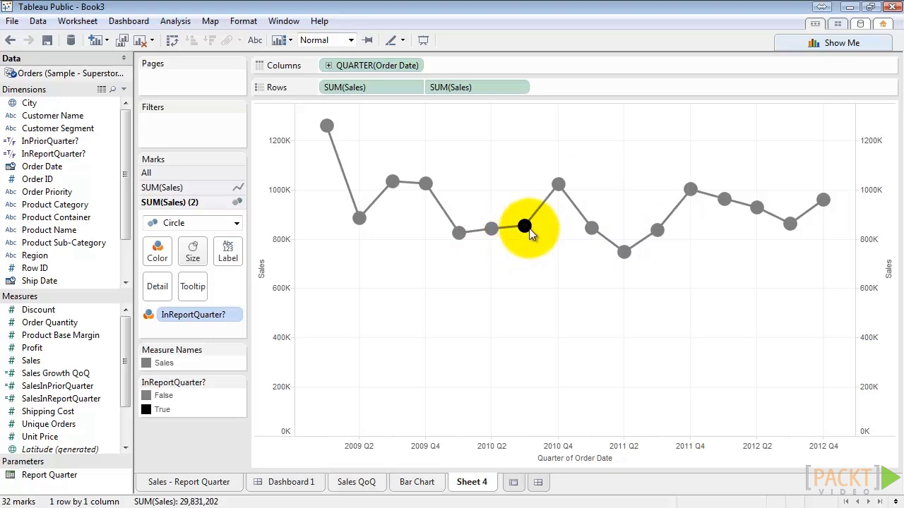
Recolour the Sales line with the light grey from the Tableau 20 palette
{"action": "double_click", "coordinate": [151, 363]}
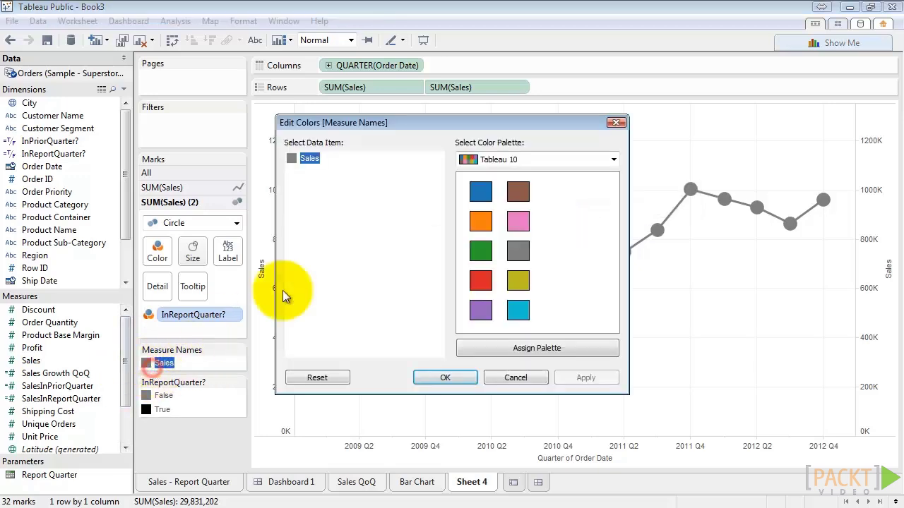
{"action": "left_click", "coordinate": [503, 161]}
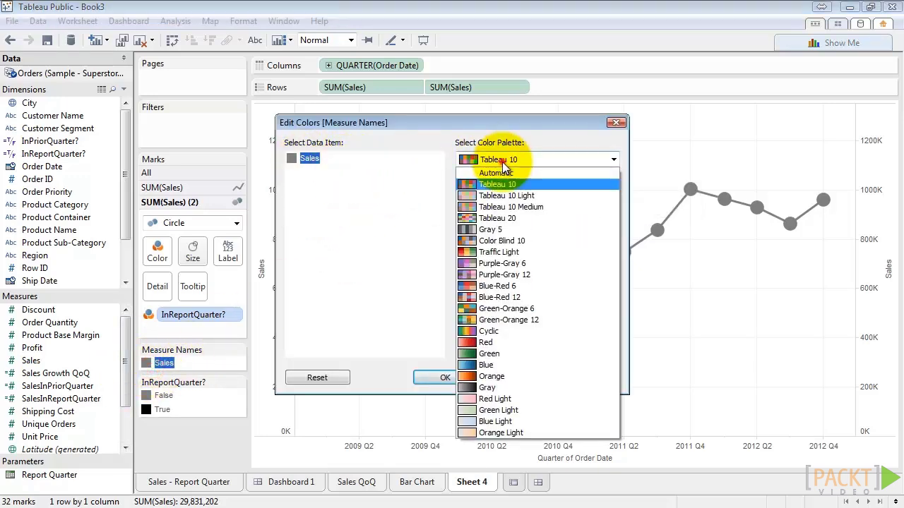
{"action": "left_click", "coordinate": [518, 219]}
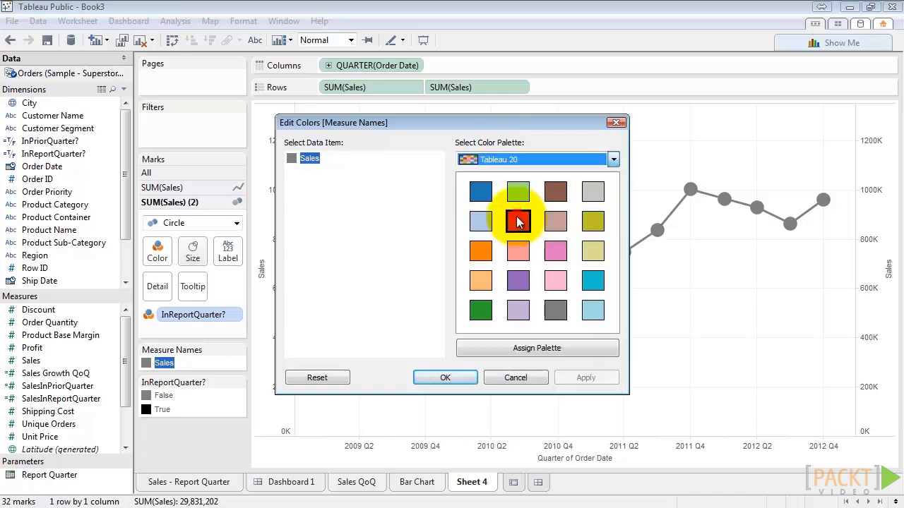
{"action": "left_click", "coordinate": [592, 191]}
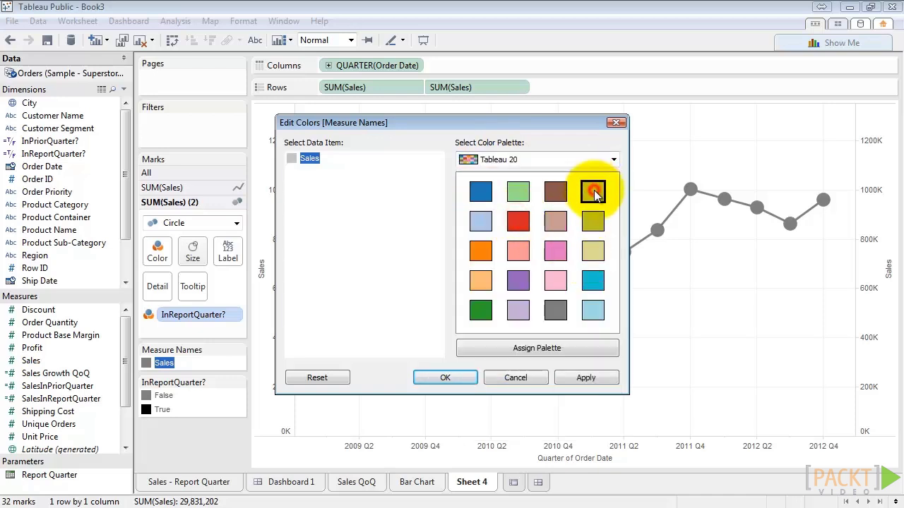
{"action": "left_click", "coordinate": [584, 377]}
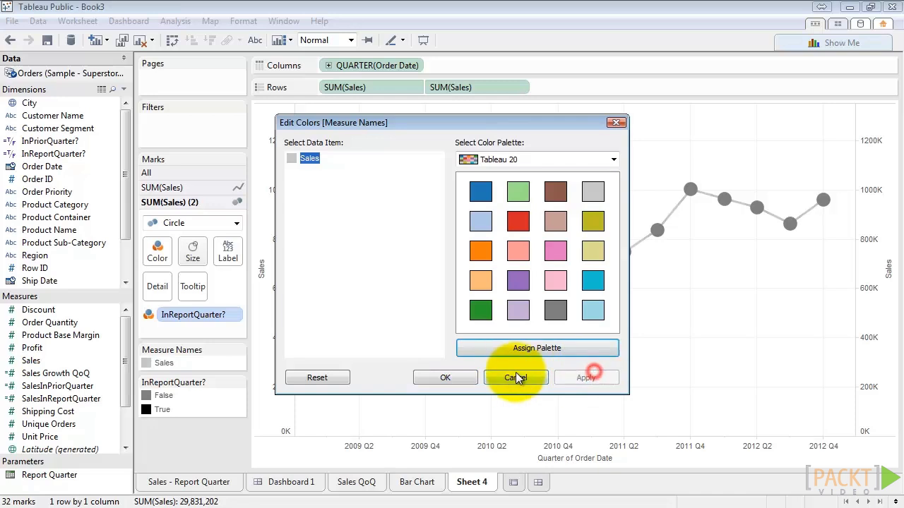
{"action": "left_click", "coordinate": [444, 383]}
Give the False dots the same light grey from the Tableau 20 palette
{"action": "left_click", "coordinate": [163, 397]}
{"action": "double_click", "coordinate": [163, 397]}
{"action": "double_click", "coordinate": [310, 159]}
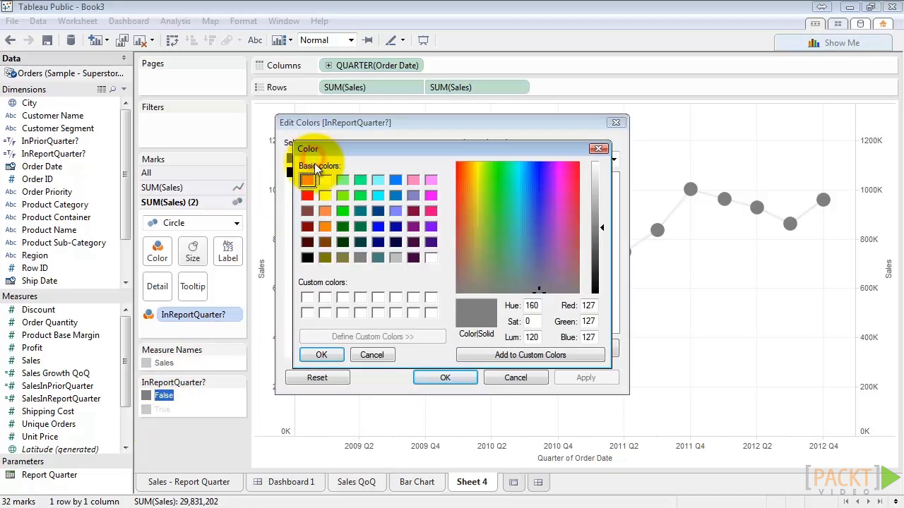
{"action": "left_click", "coordinate": [598, 149]}
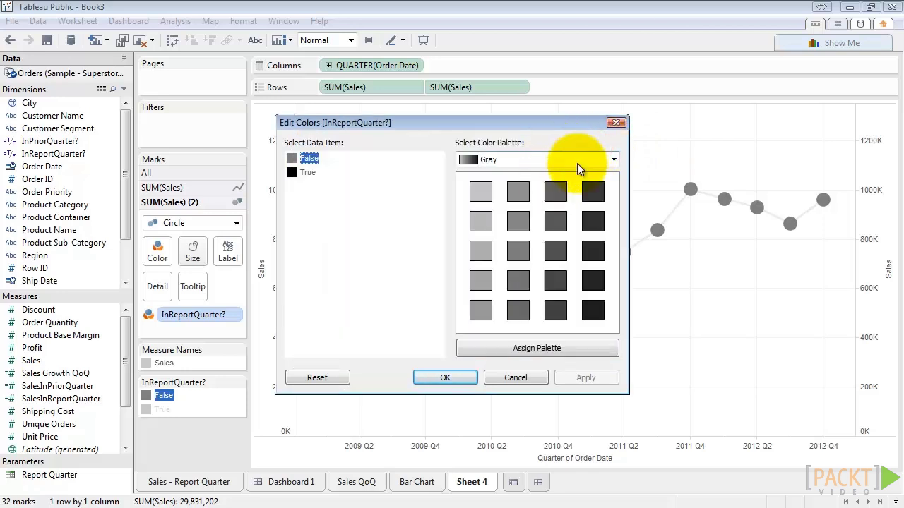
{"action": "left_click", "coordinate": [577, 163]}
{"action": "left_click", "coordinate": [545, 214]}
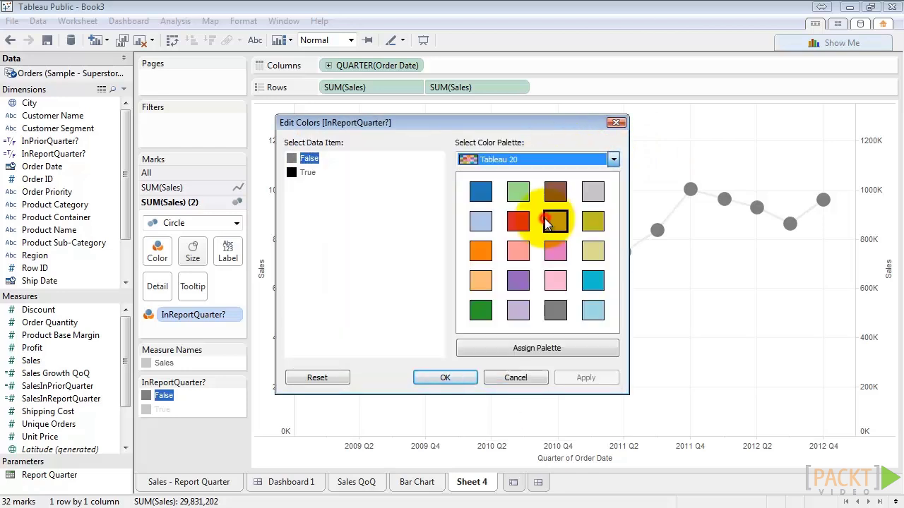
{"action": "left_click", "coordinate": [593, 190]}
{"action": "left_click", "coordinate": [587, 378]}
{"action": "left_click", "coordinate": [445, 378]}
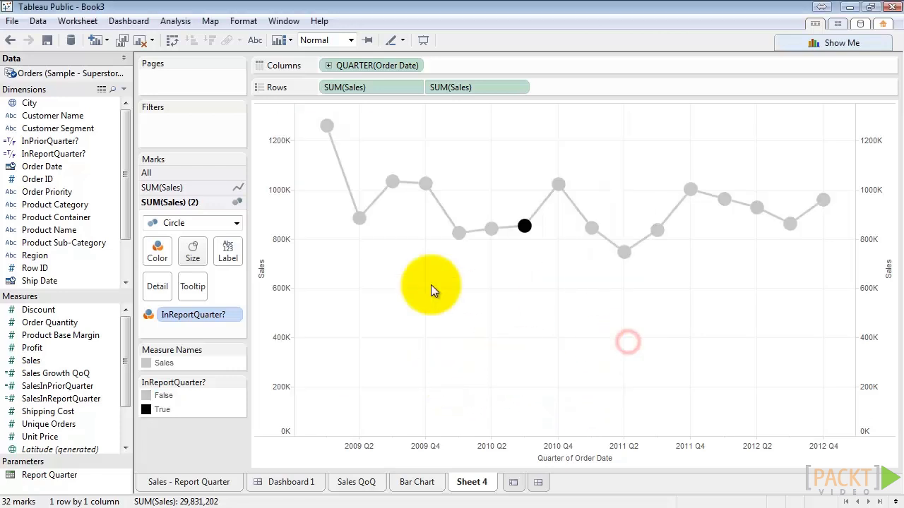